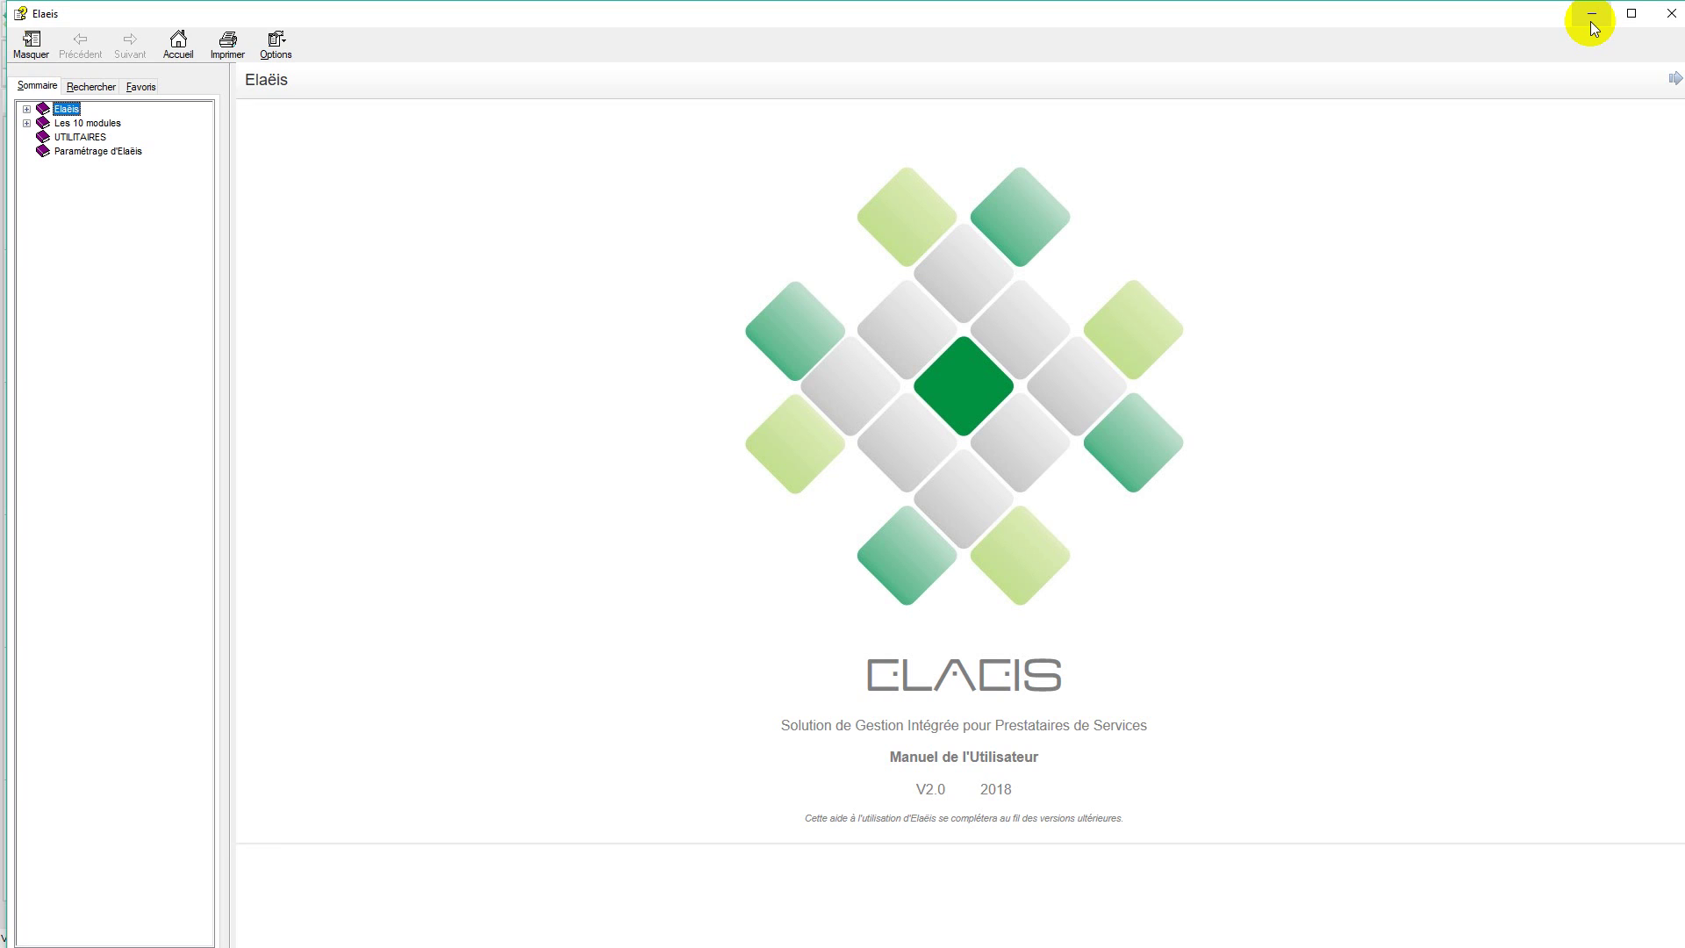
# Minimize the user manual and hide the Calendrier 2018 display
pyautogui.click(1592, 18)
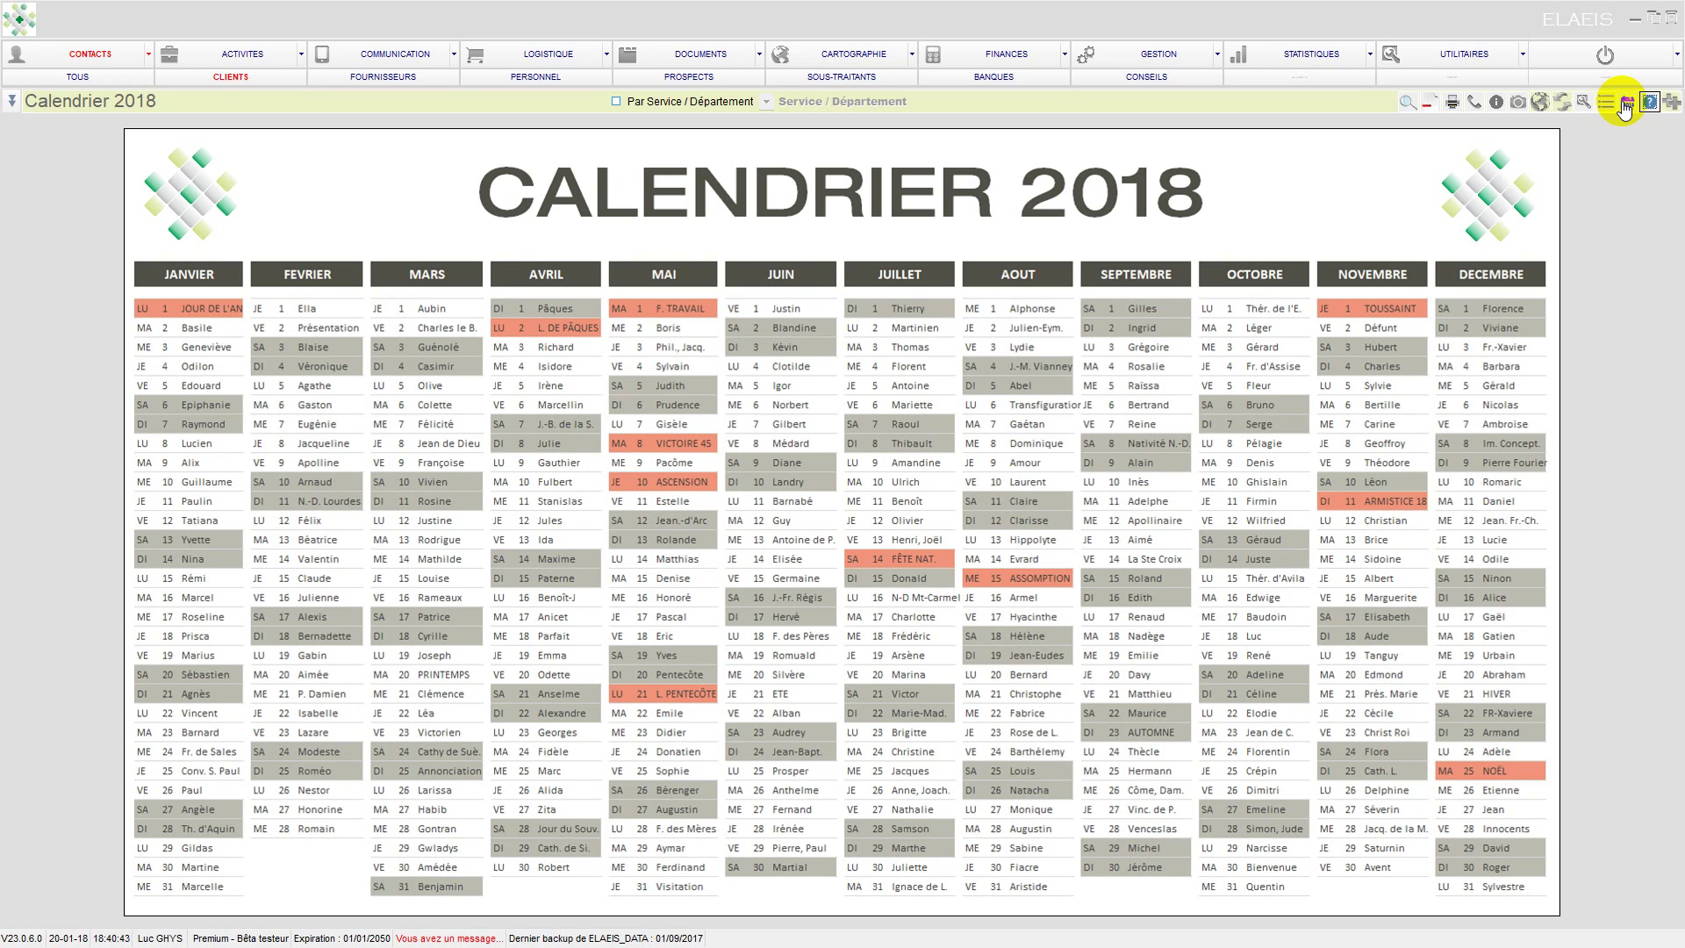
pyautogui.click(1626, 104)
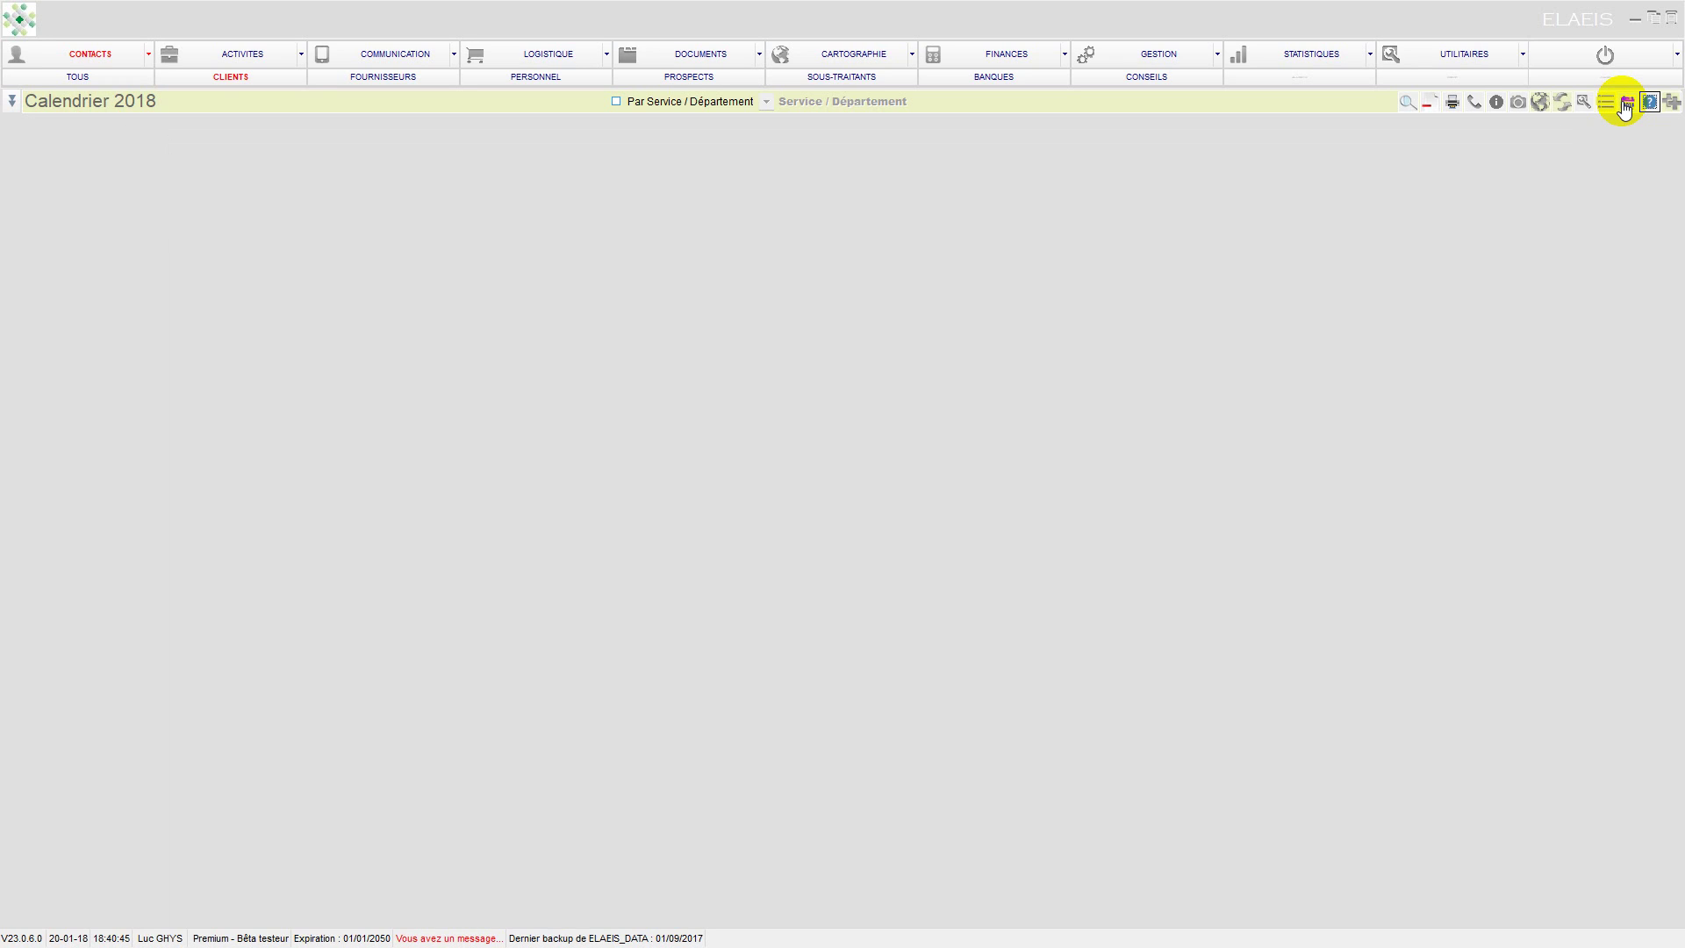
# Consult the Listes de choix window and close it, and display the main window's shortcut commands before dismissing them
pyautogui.click(1603, 103)
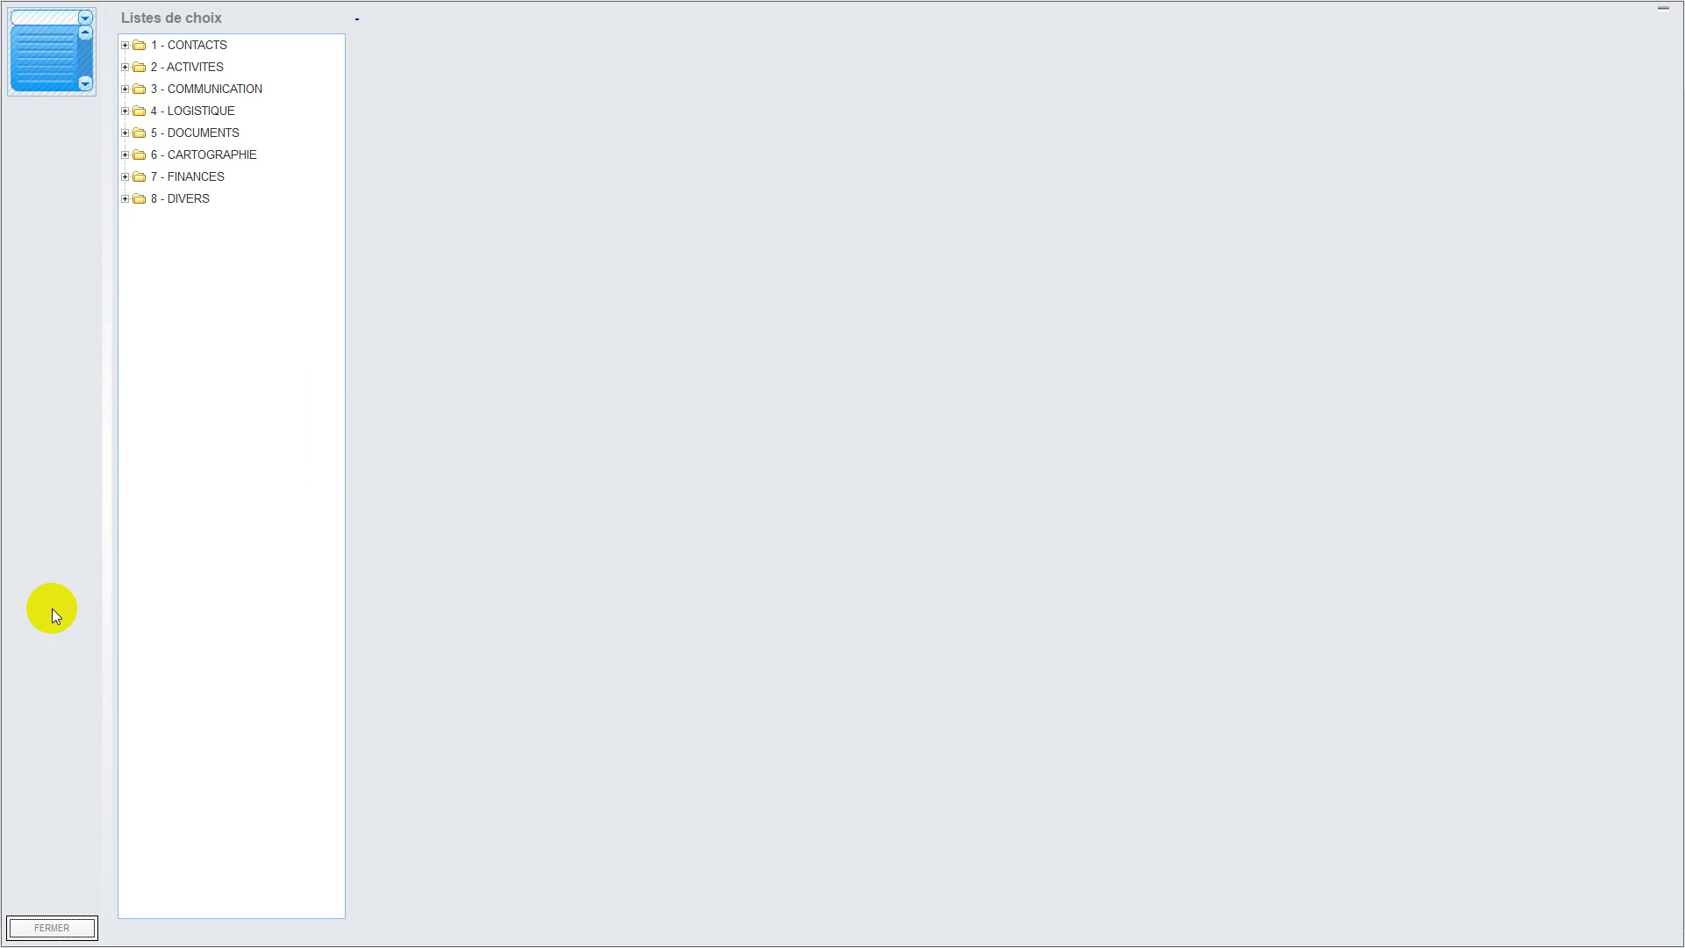
pyautogui.click(48, 931)
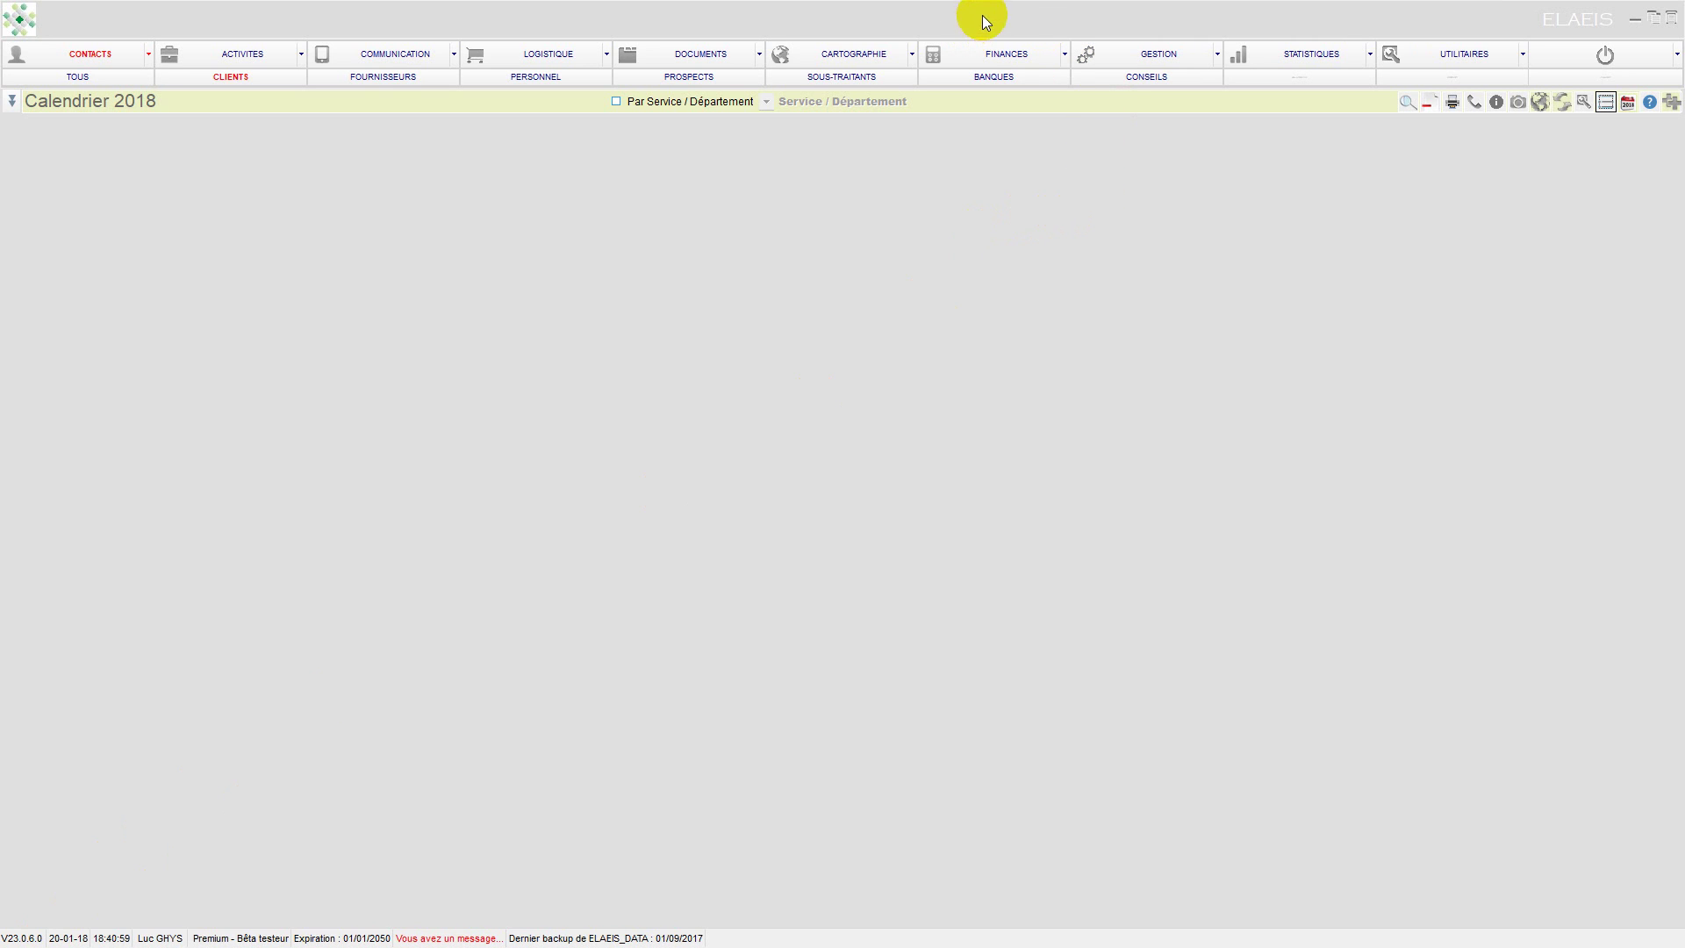
pyautogui.rightClick(900, 12)
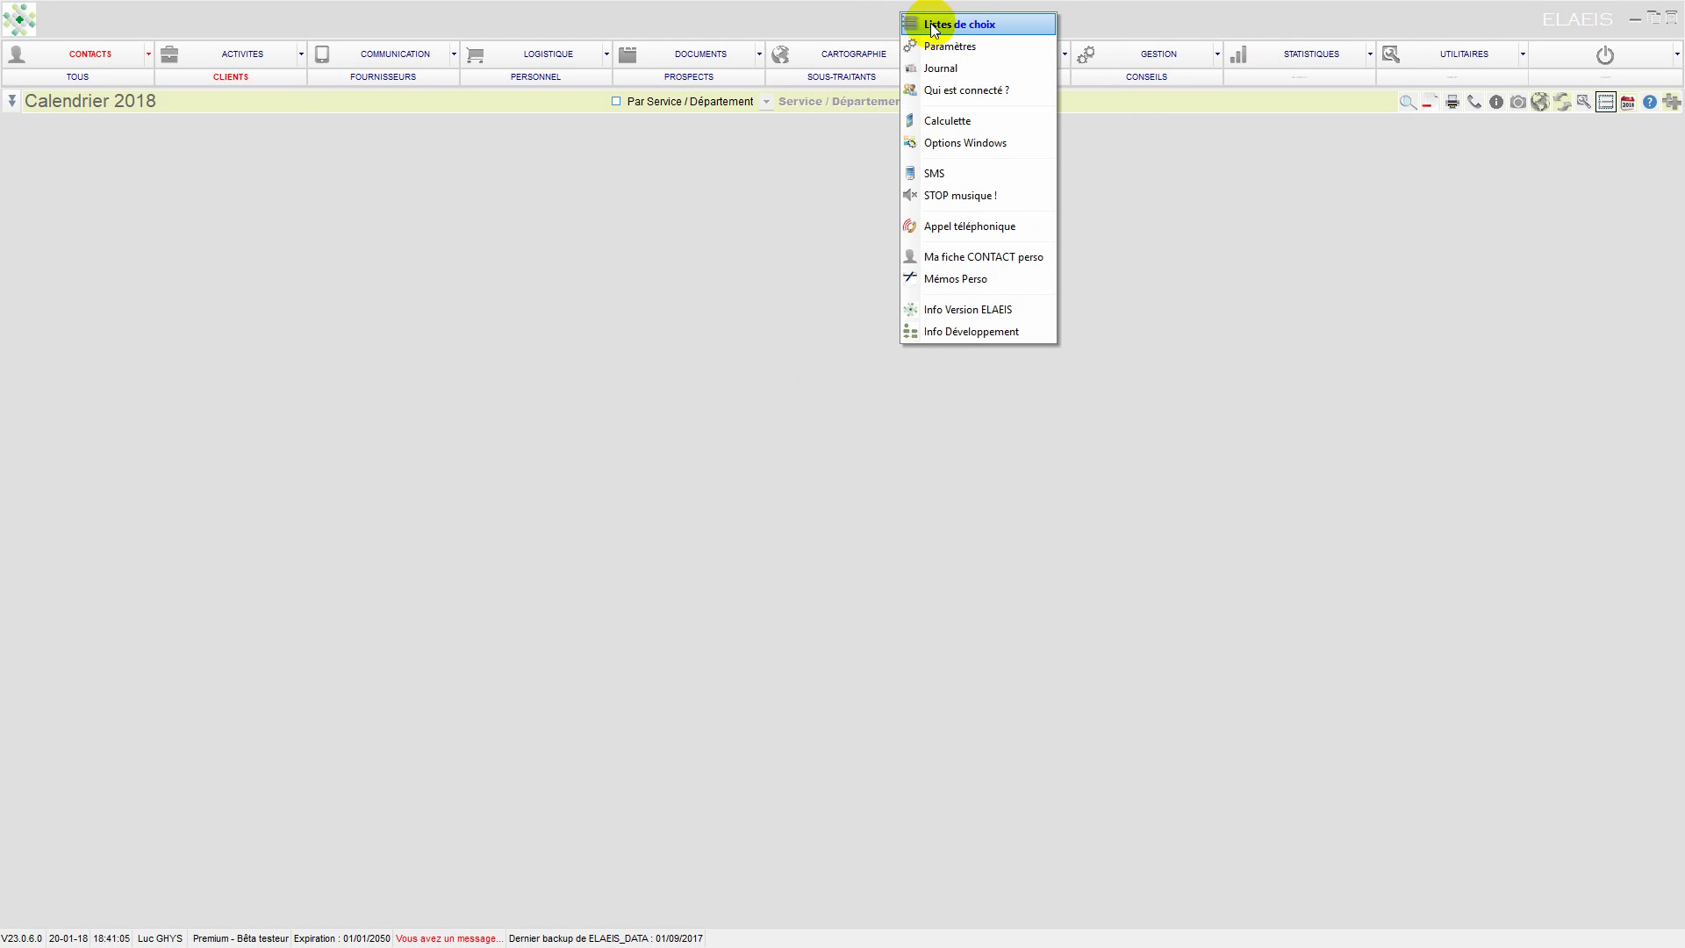
pyautogui.click(1103, 11)
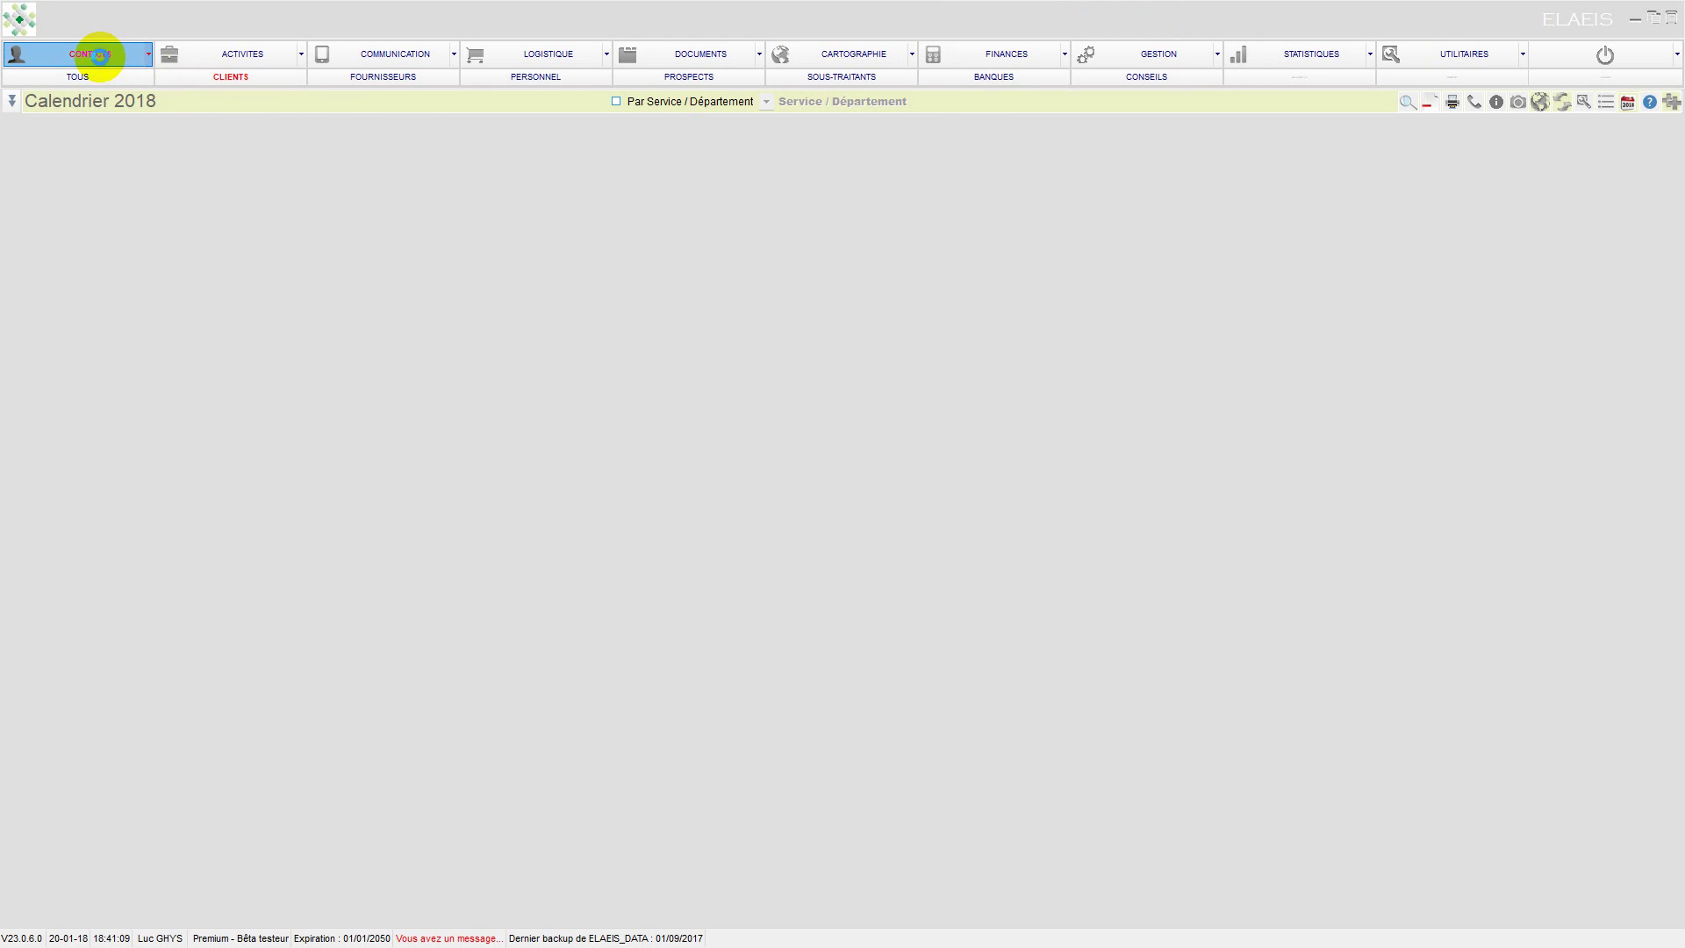
# Display the active clients in the Contacts module, and consult and dismiss the User Feedback utility notice
pyautogui.click(99, 54)
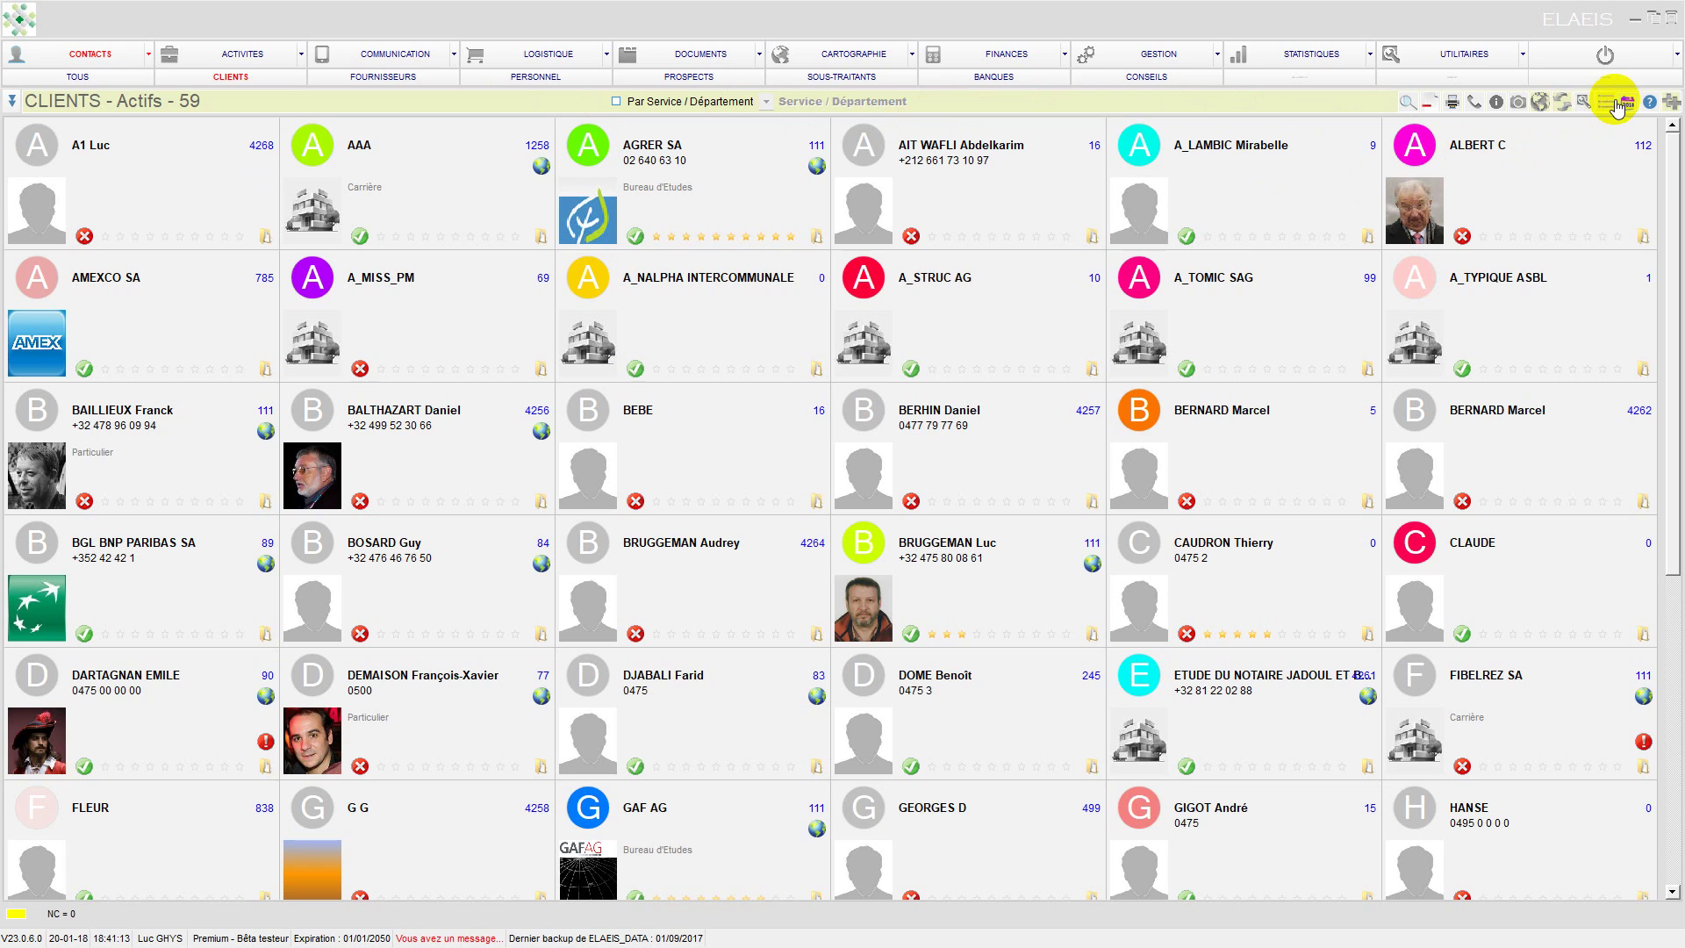
pyautogui.click(1584, 101)
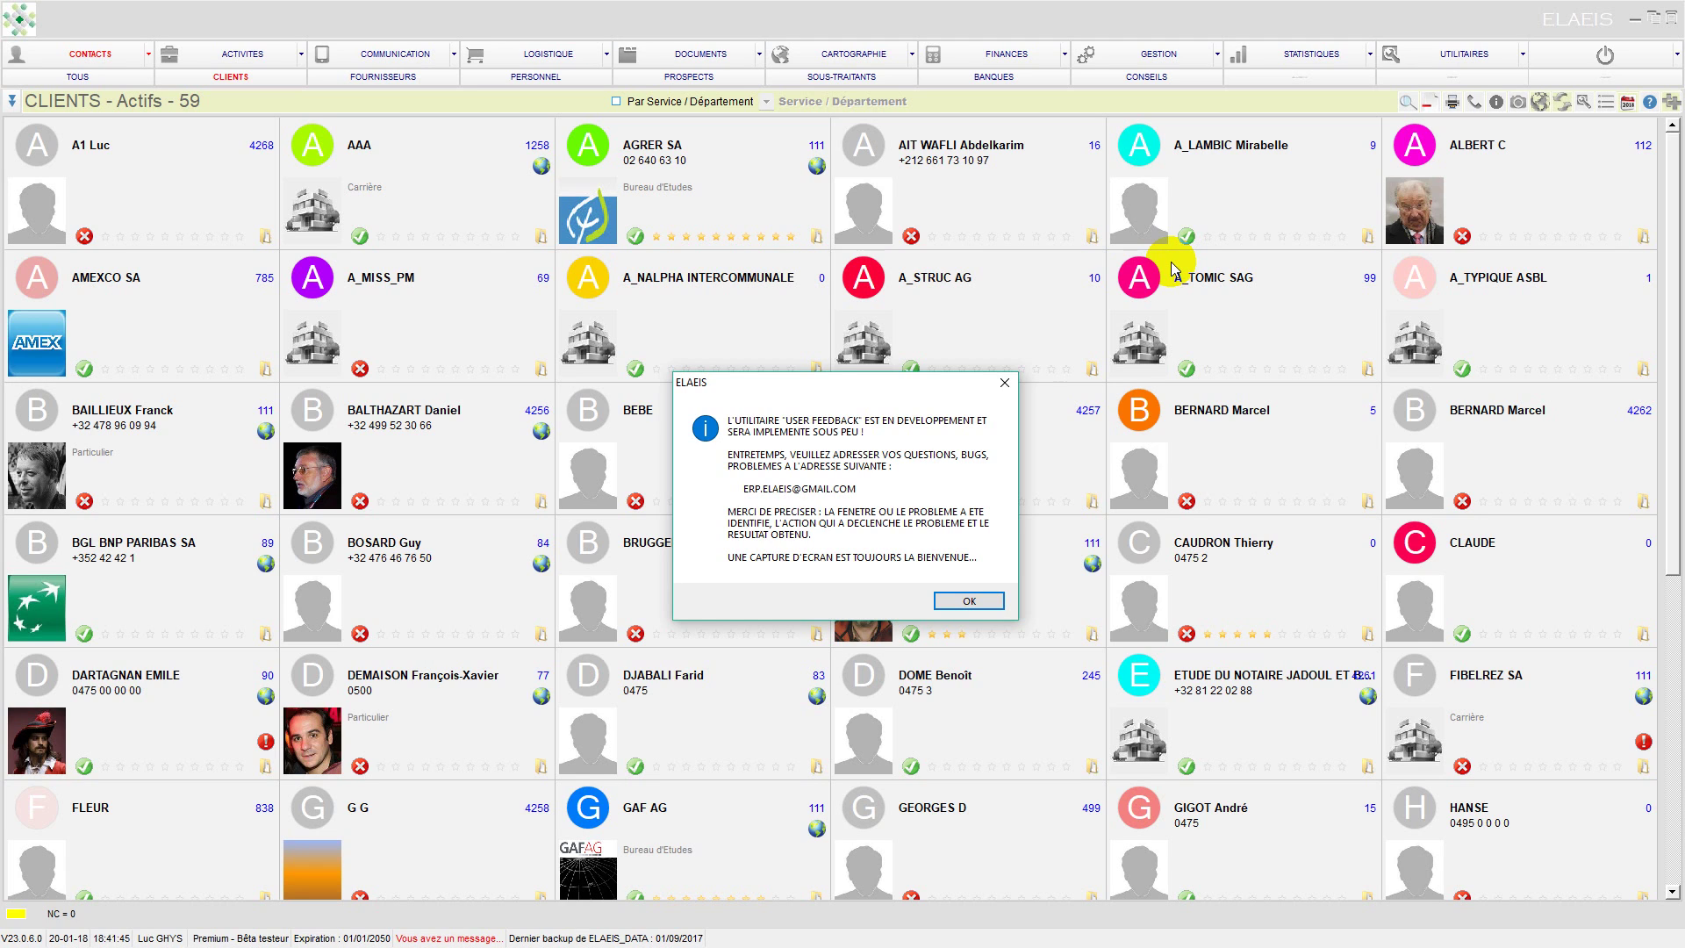
pyautogui.click(871, 406)
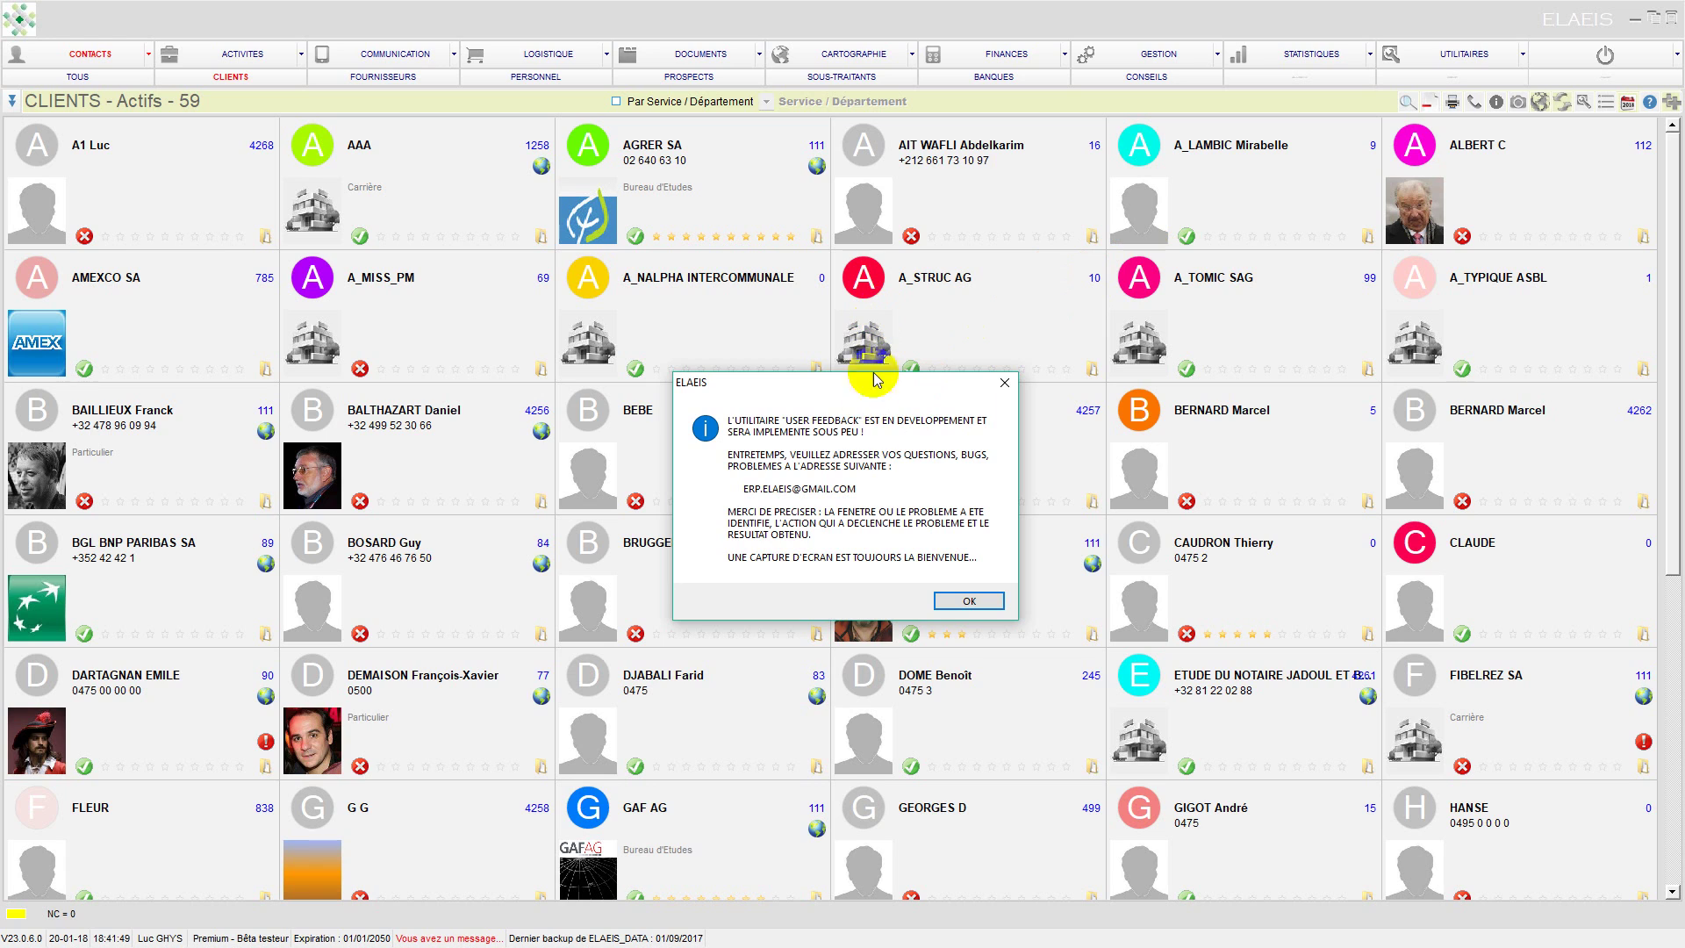
pyautogui.click(973, 601)
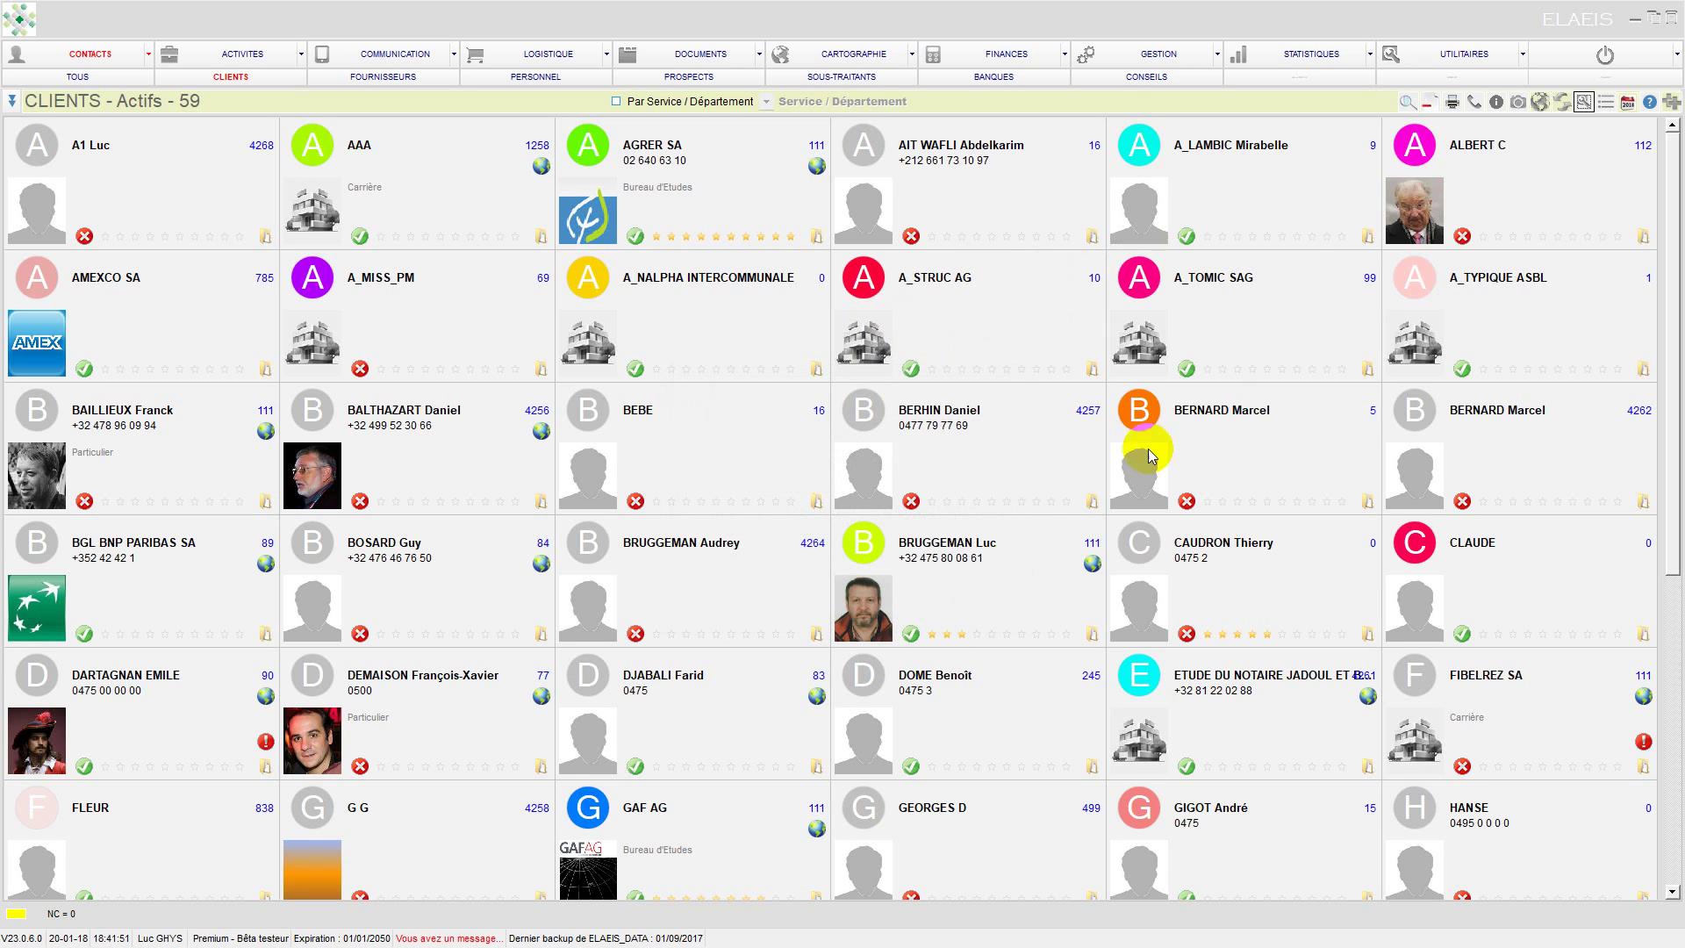
# Switch the active clients display from cards to a table and back to cards
pyautogui.click(1566, 109)
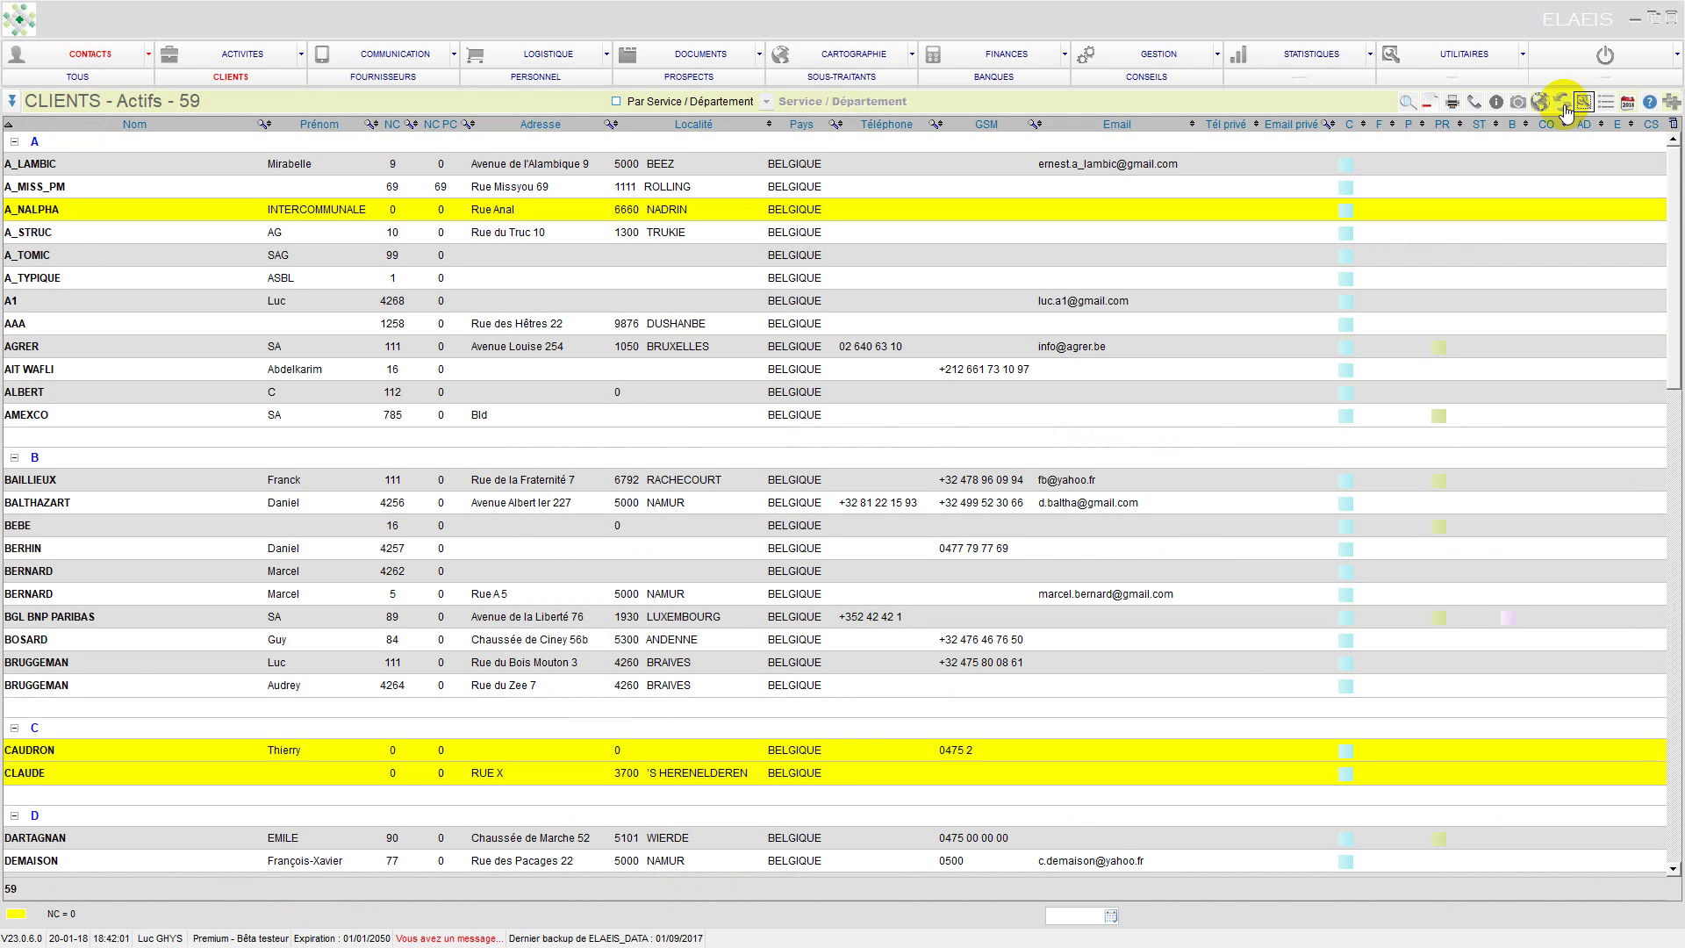
pyautogui.click(1566, 109)
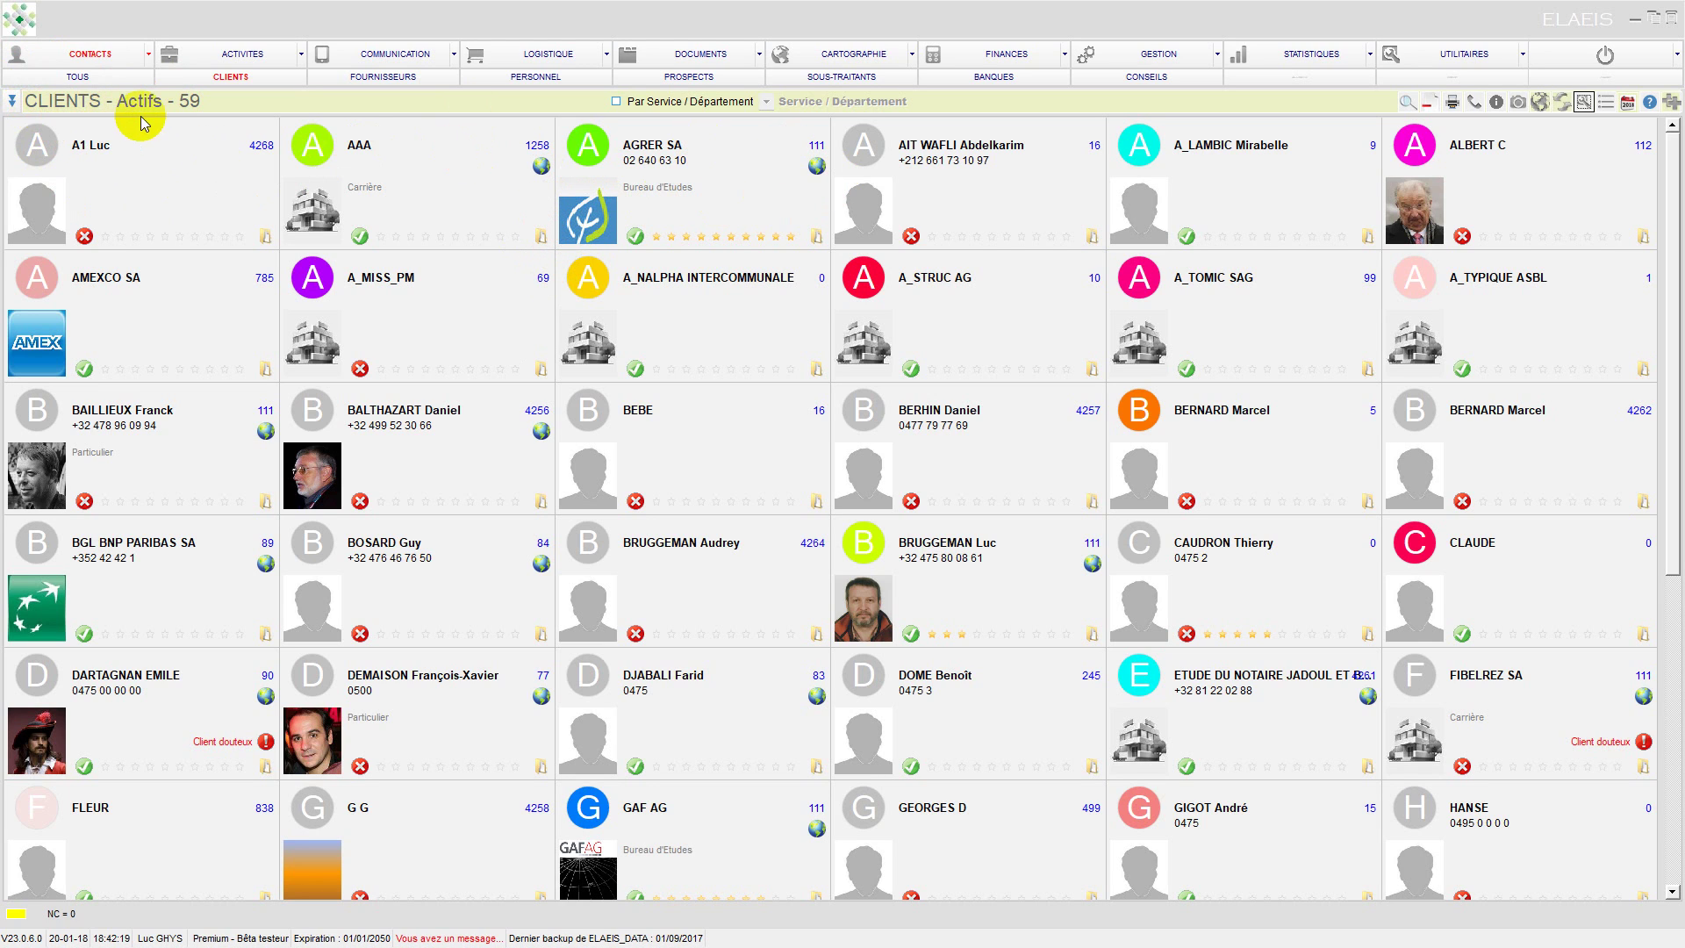
# Show the active clients on the satellite map, identify the client markers around Namur, and close the map
pyautogui.click(1541, 103)
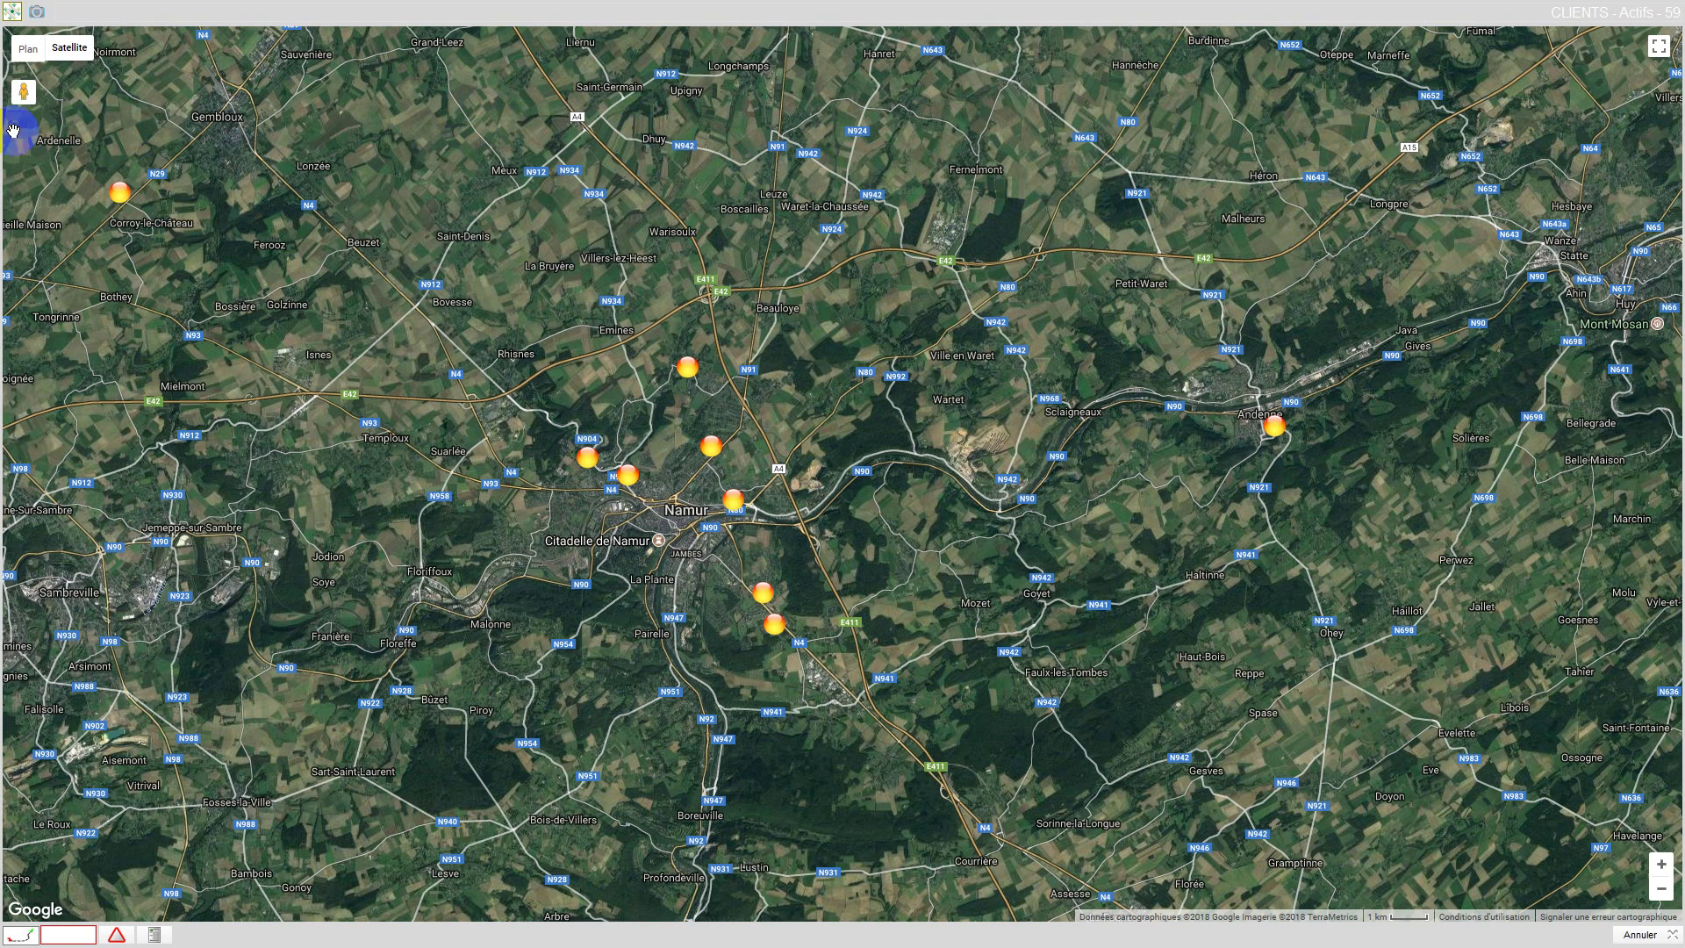
pyautogui.moveTo(122, 204)
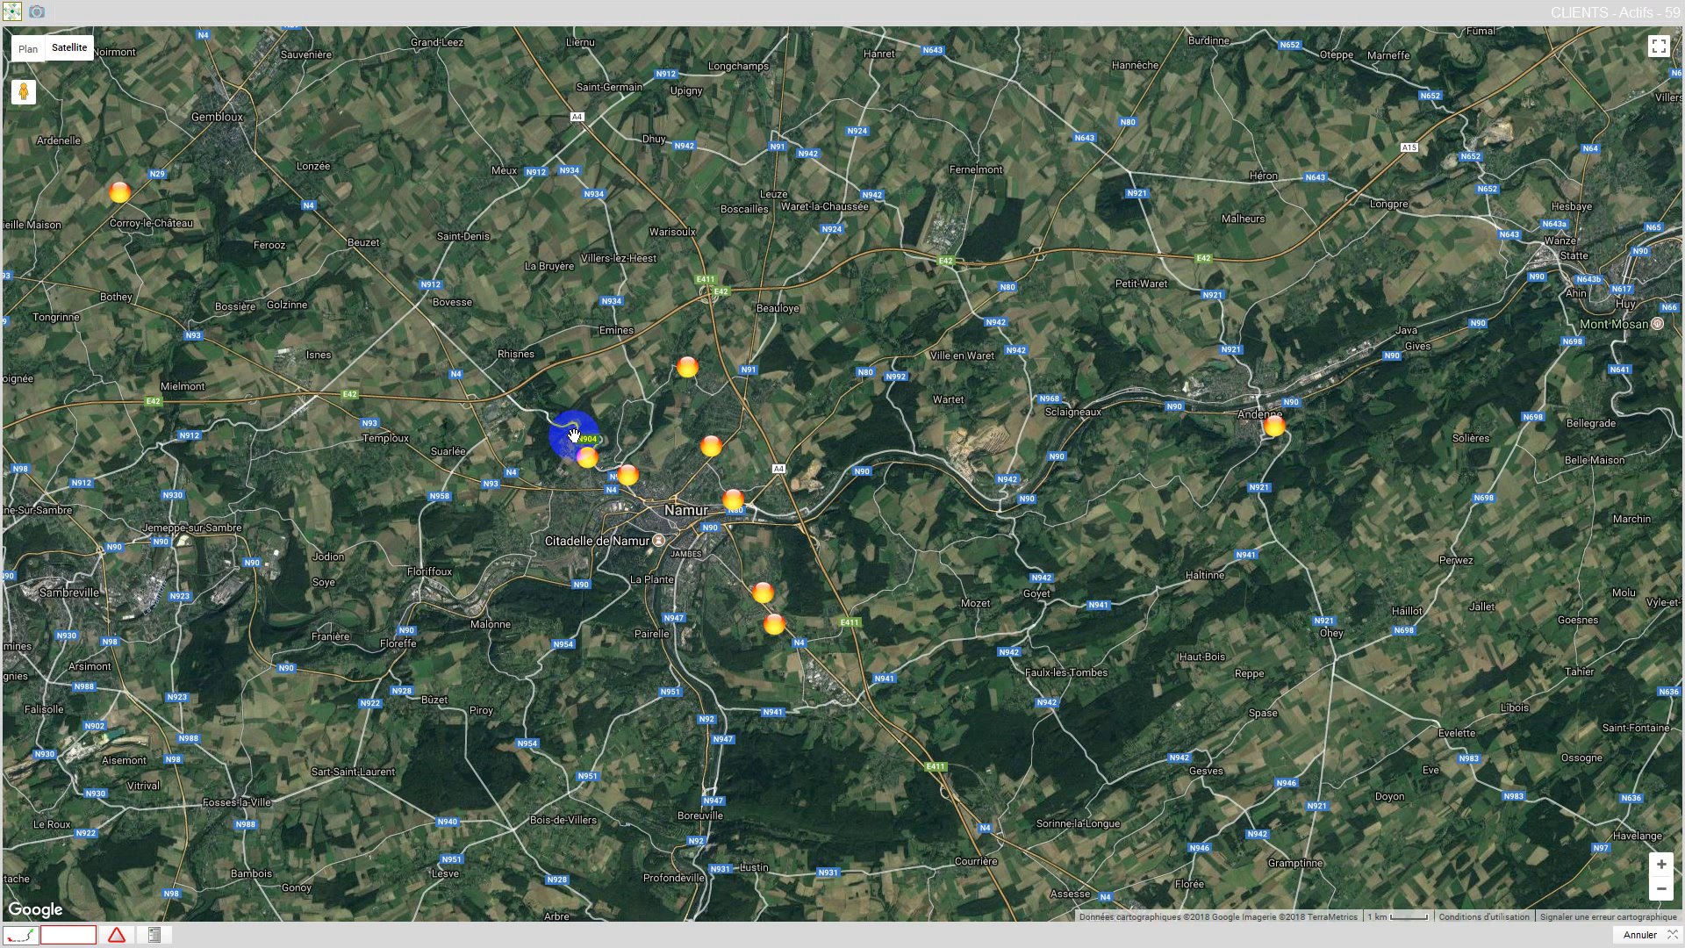
pyautogui.moveTo(587, 460)
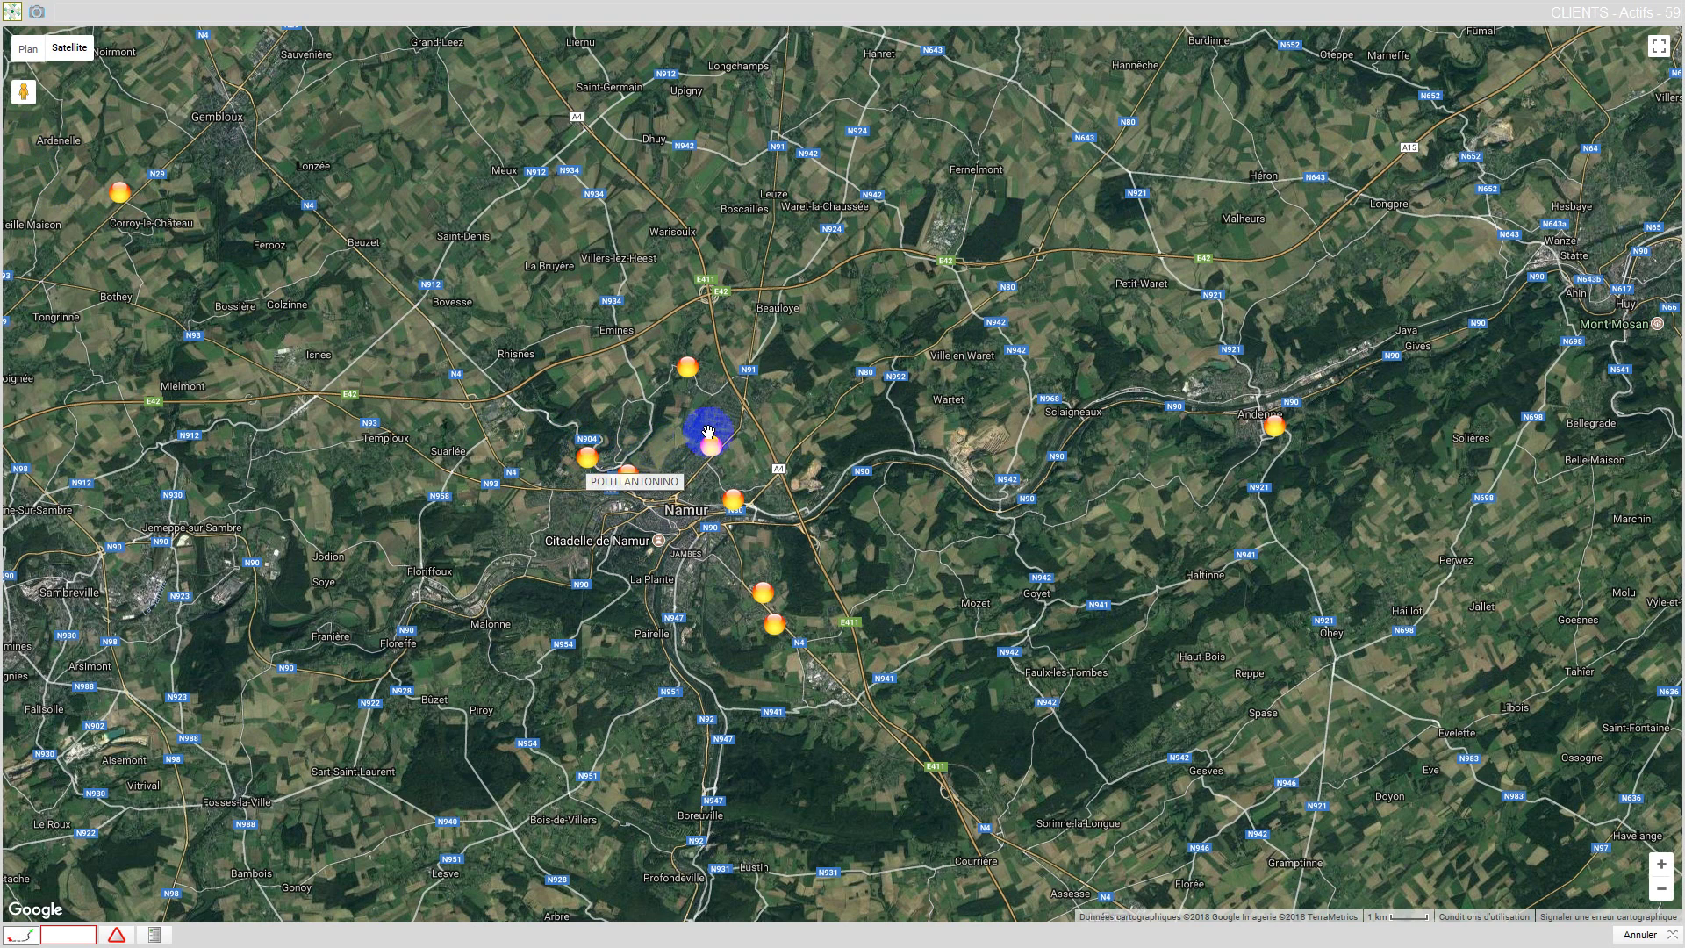
pyautogui.click(1640, 935)
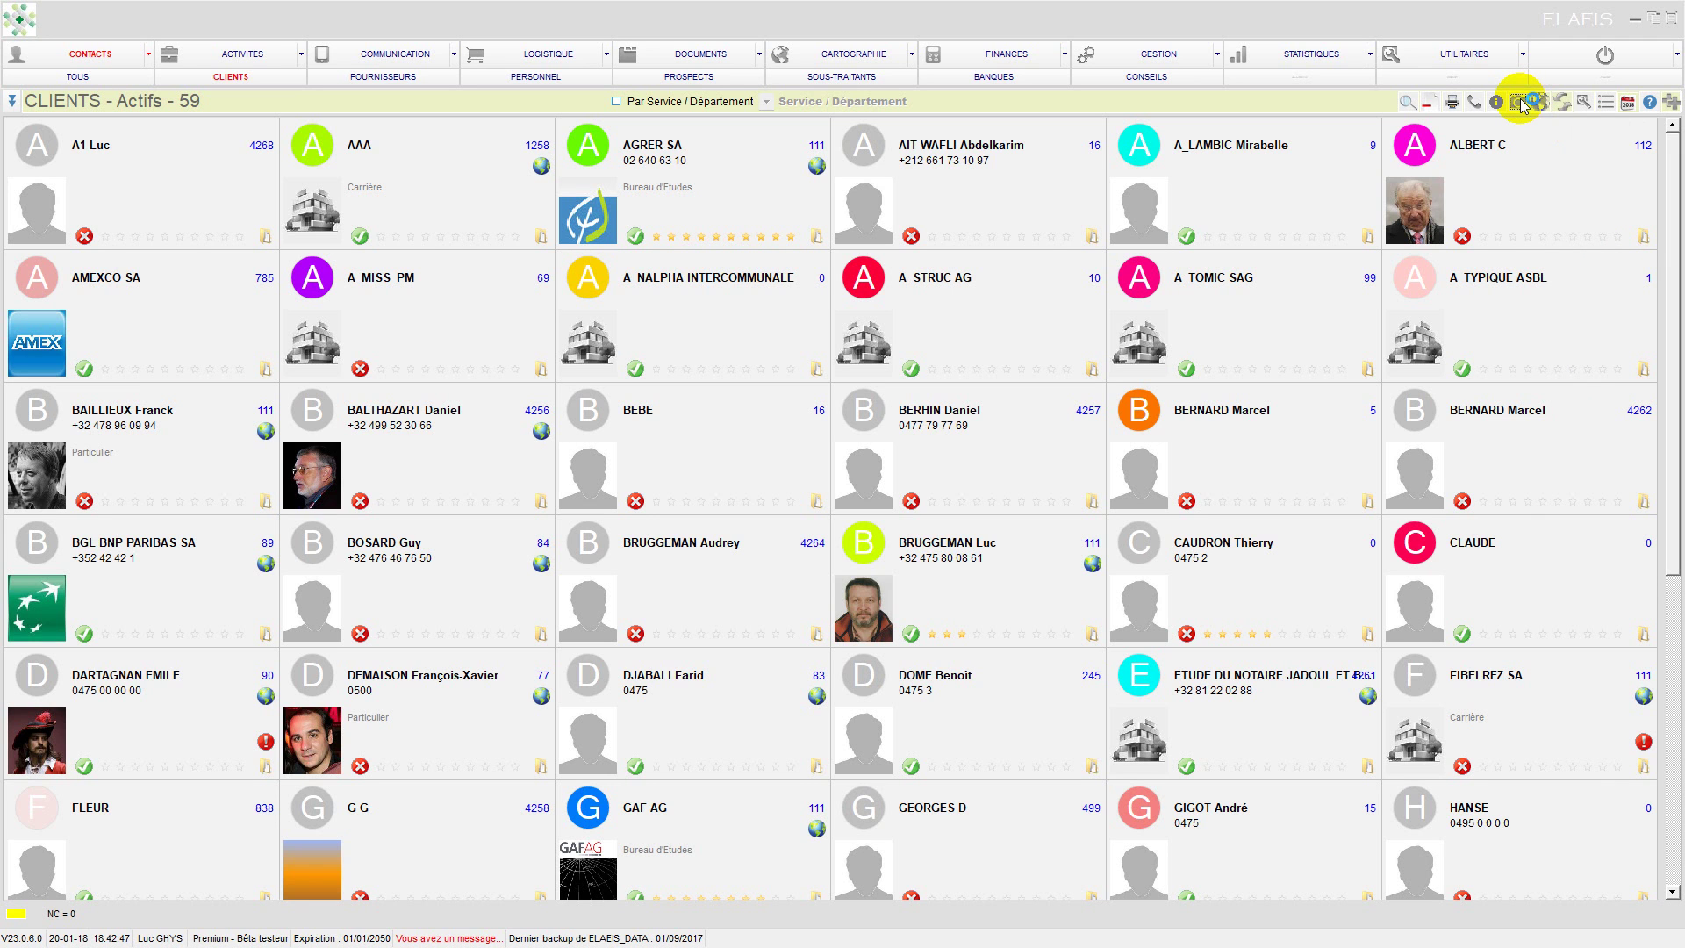
# Generate a print preview of the current screen capture and close it
pyautogui.click(1522, 104)
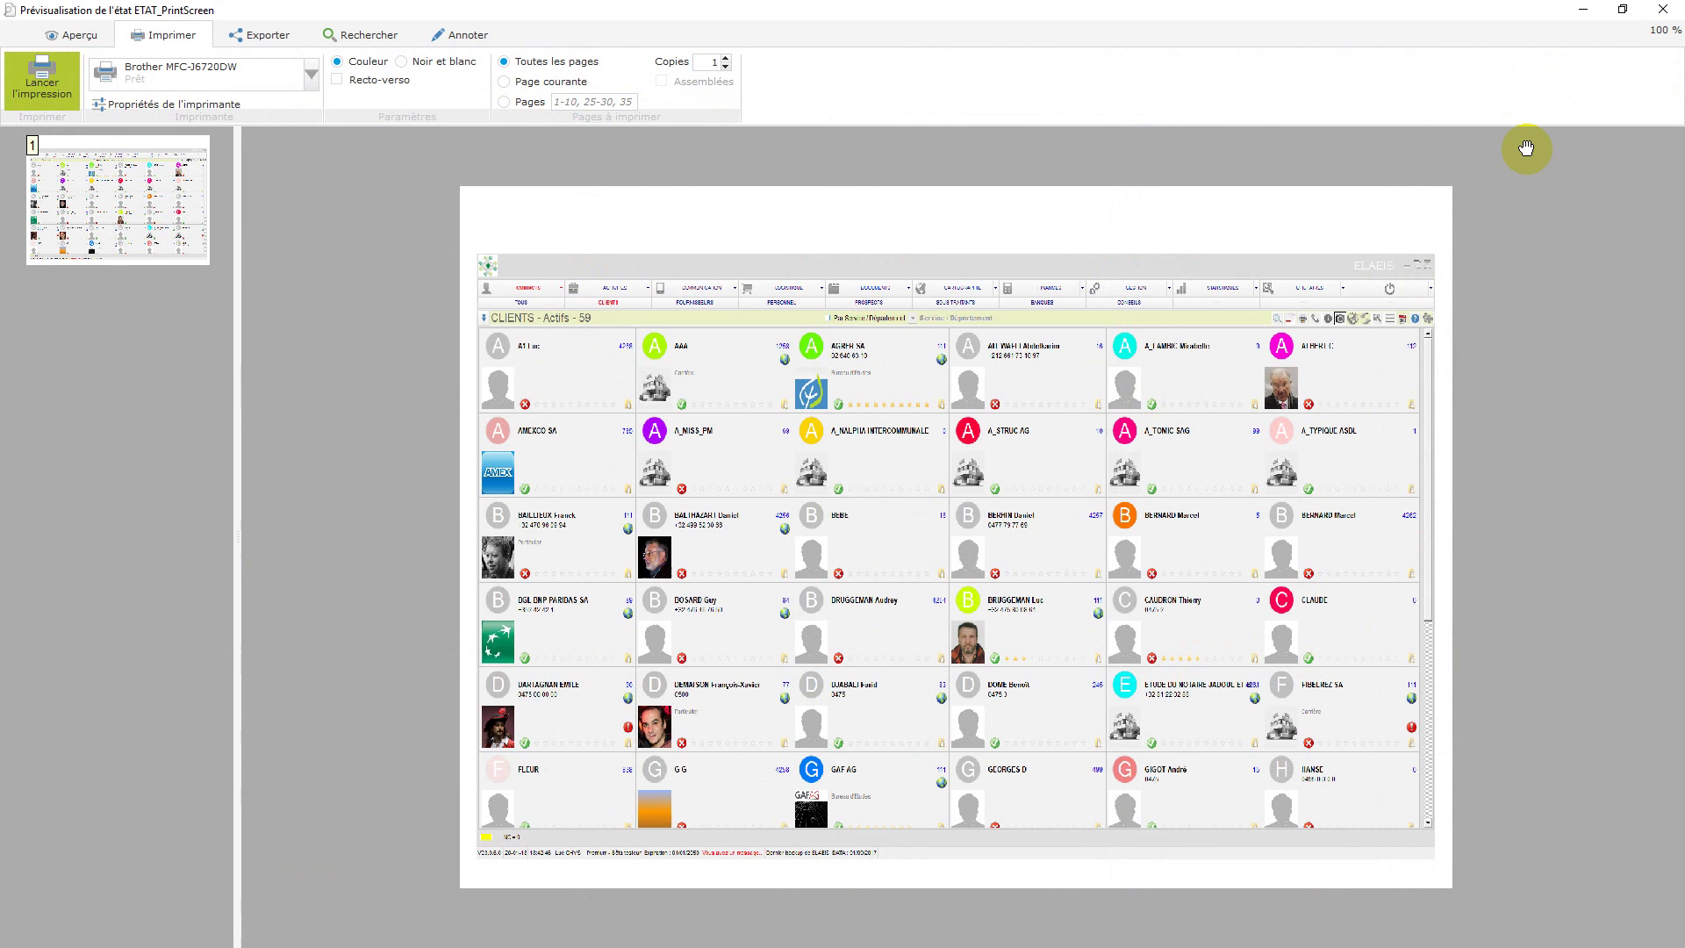
pyautogui.click(1664, 9)
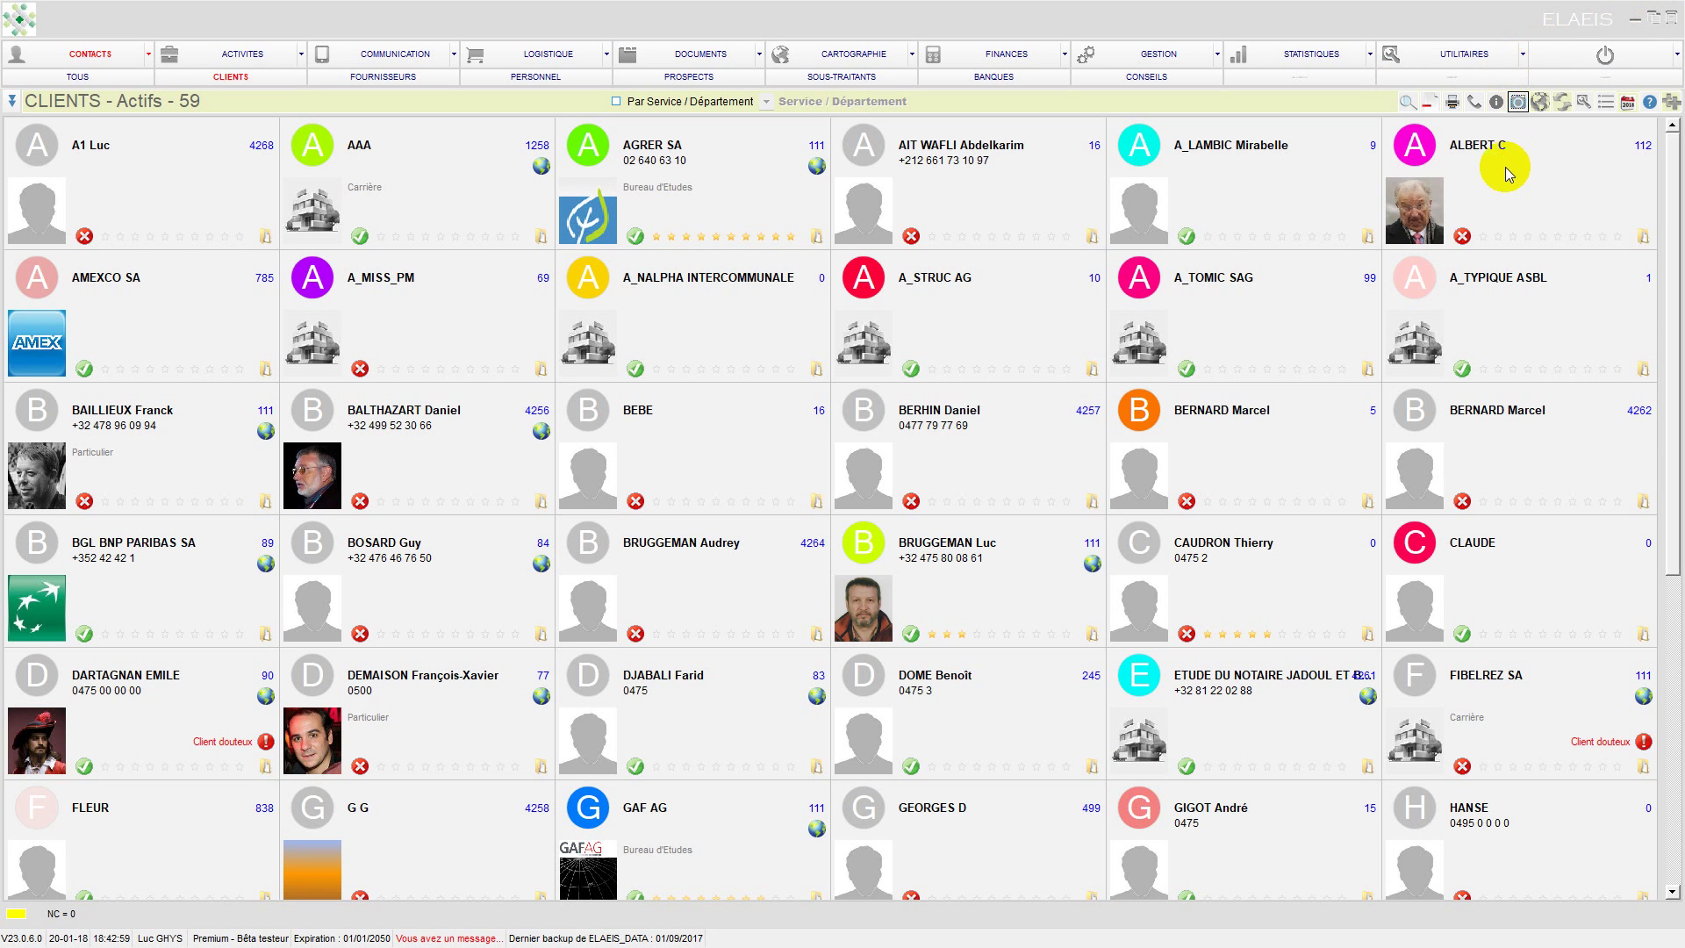
# Consult the software's version and contact information, moving the information window slightly higher, and close it
pyautogui.click(1494, 105)
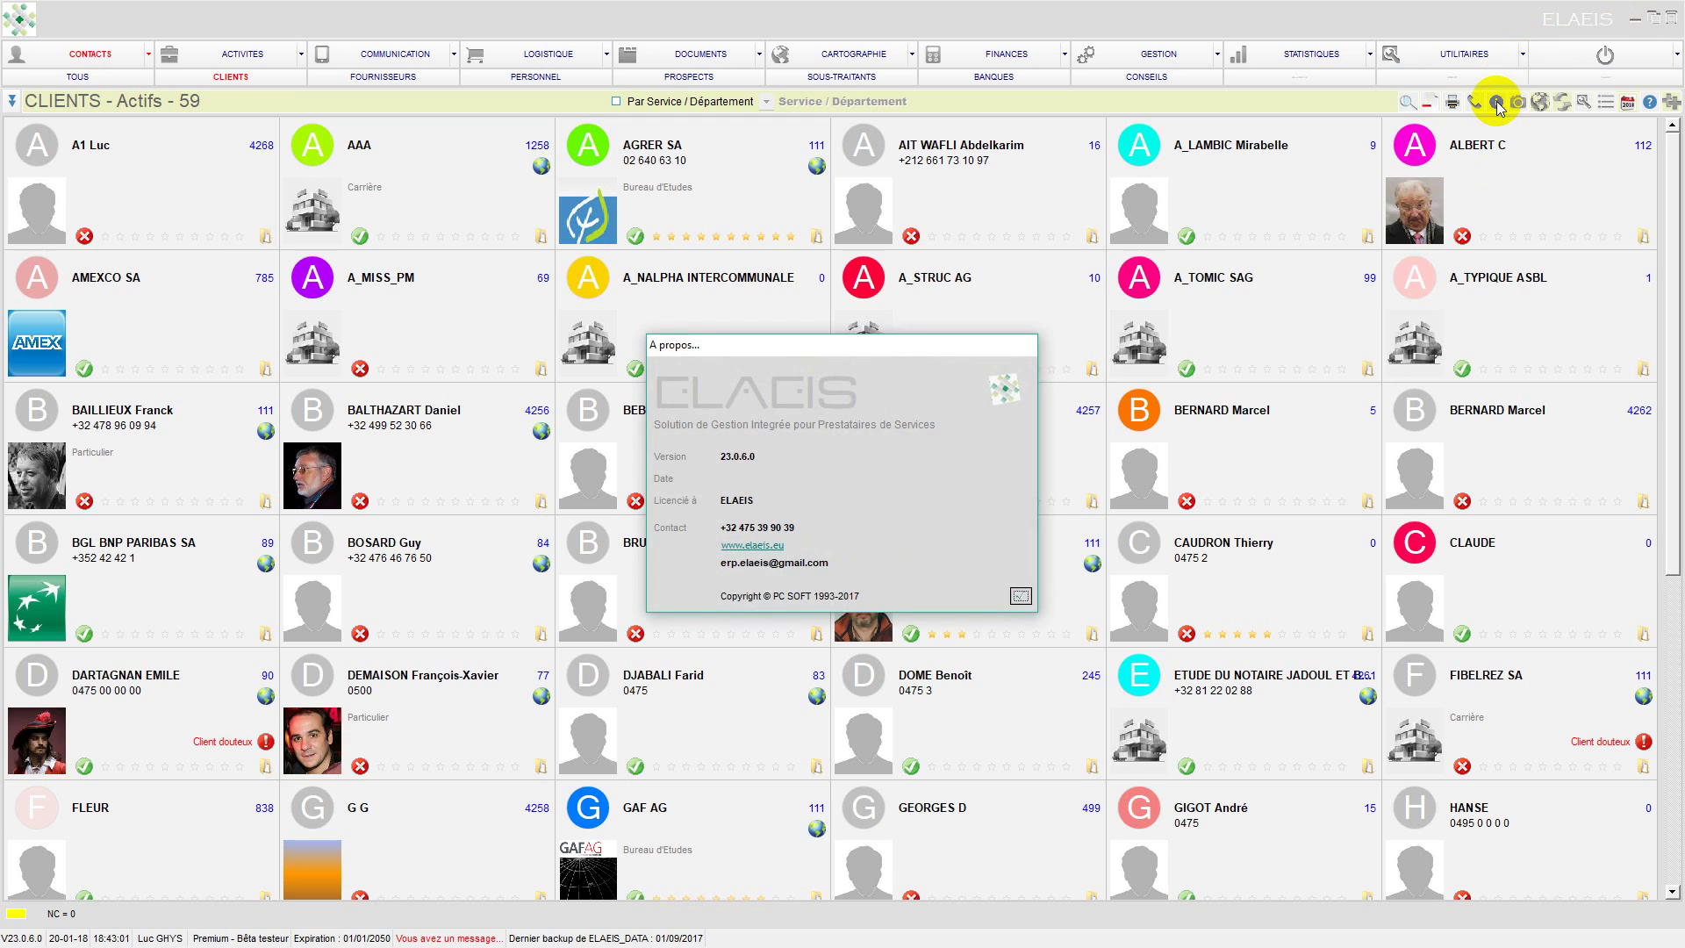
pyautogui.moveTo(844, 345); pyautogui.dragTo(841, 283)
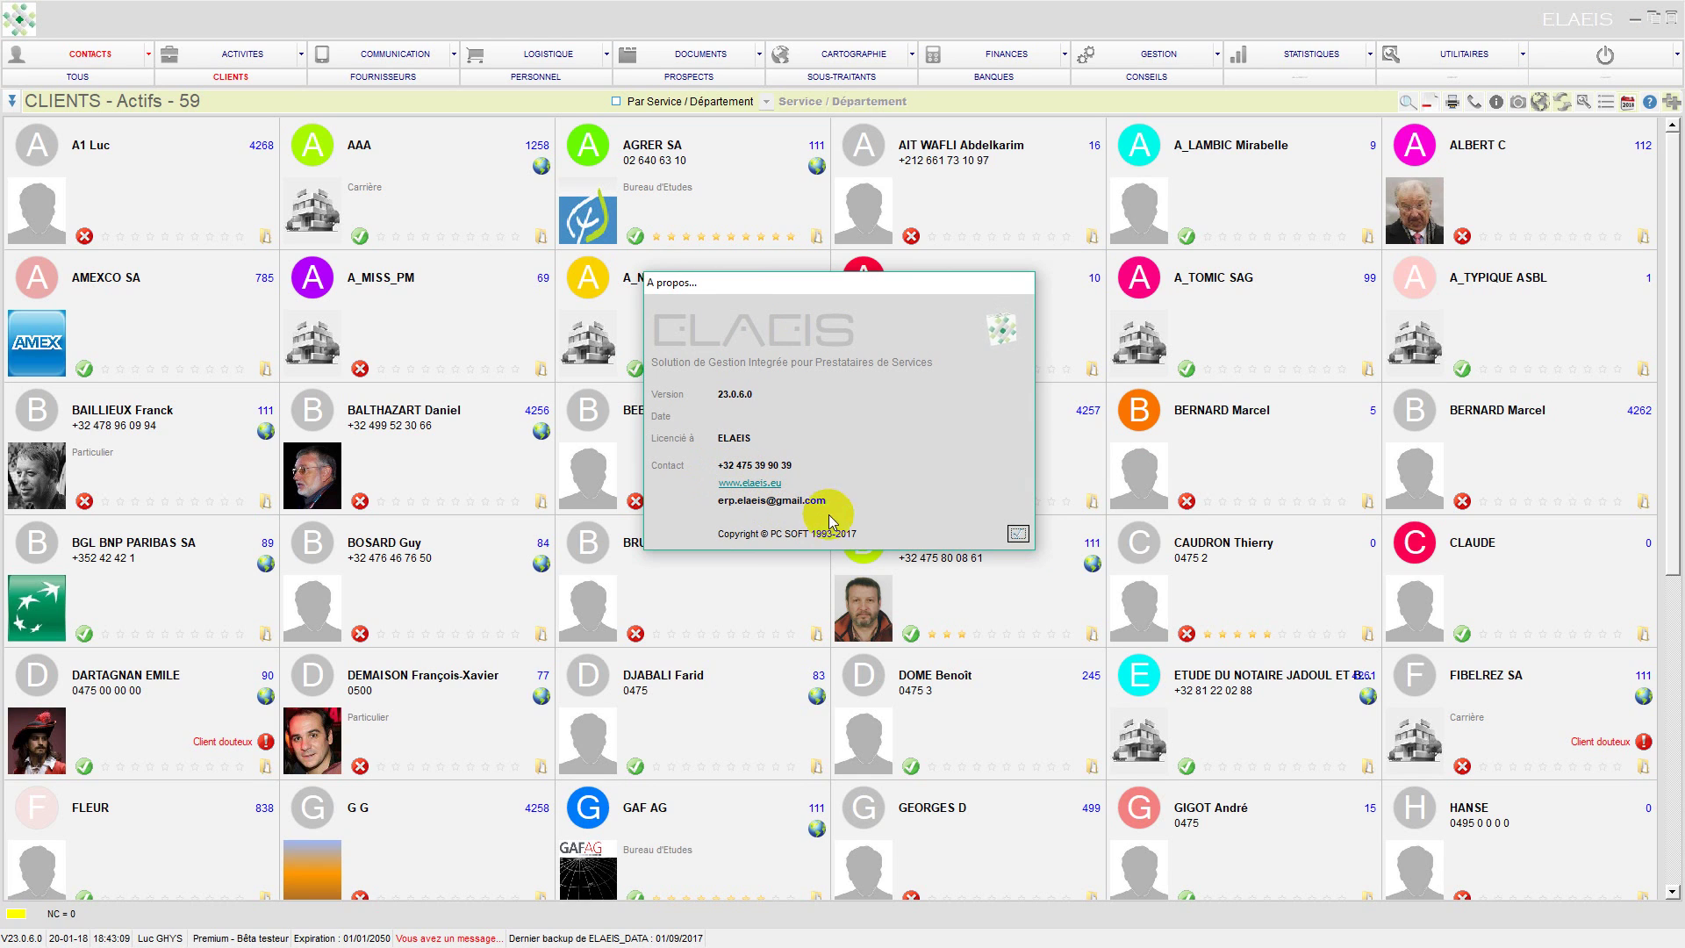
pyautogui.click(1018, 534)
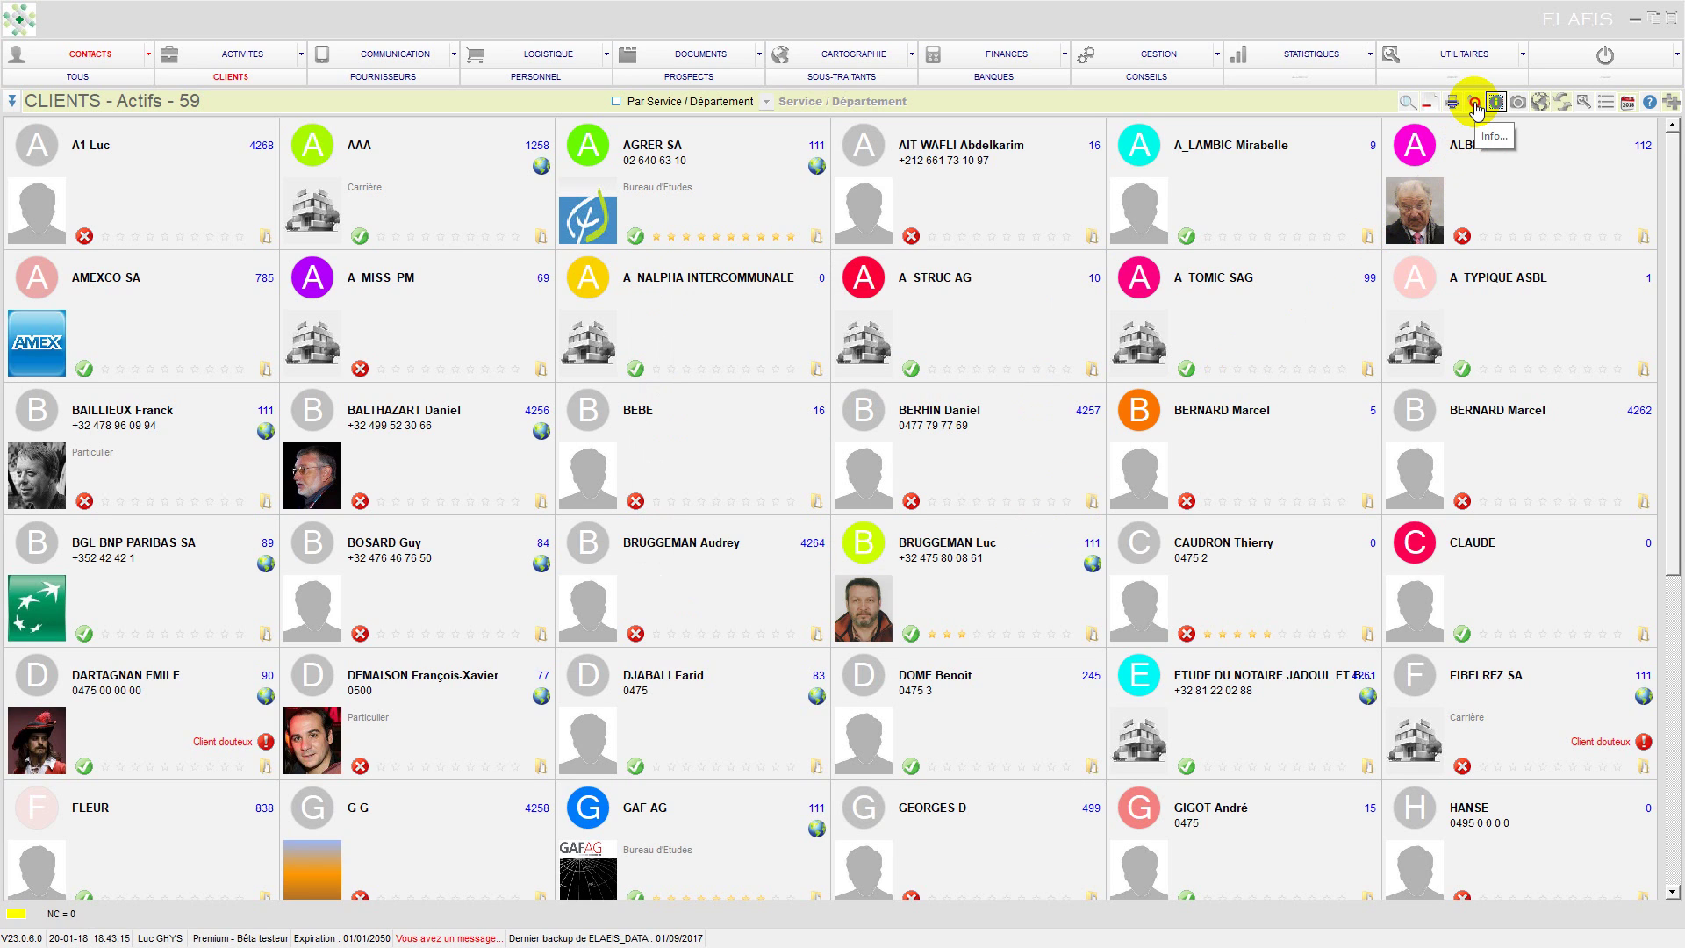
# Look at the WHO IS CALLING ? window for incoming phone calls and close it
pyautogui.click(1475, 105)
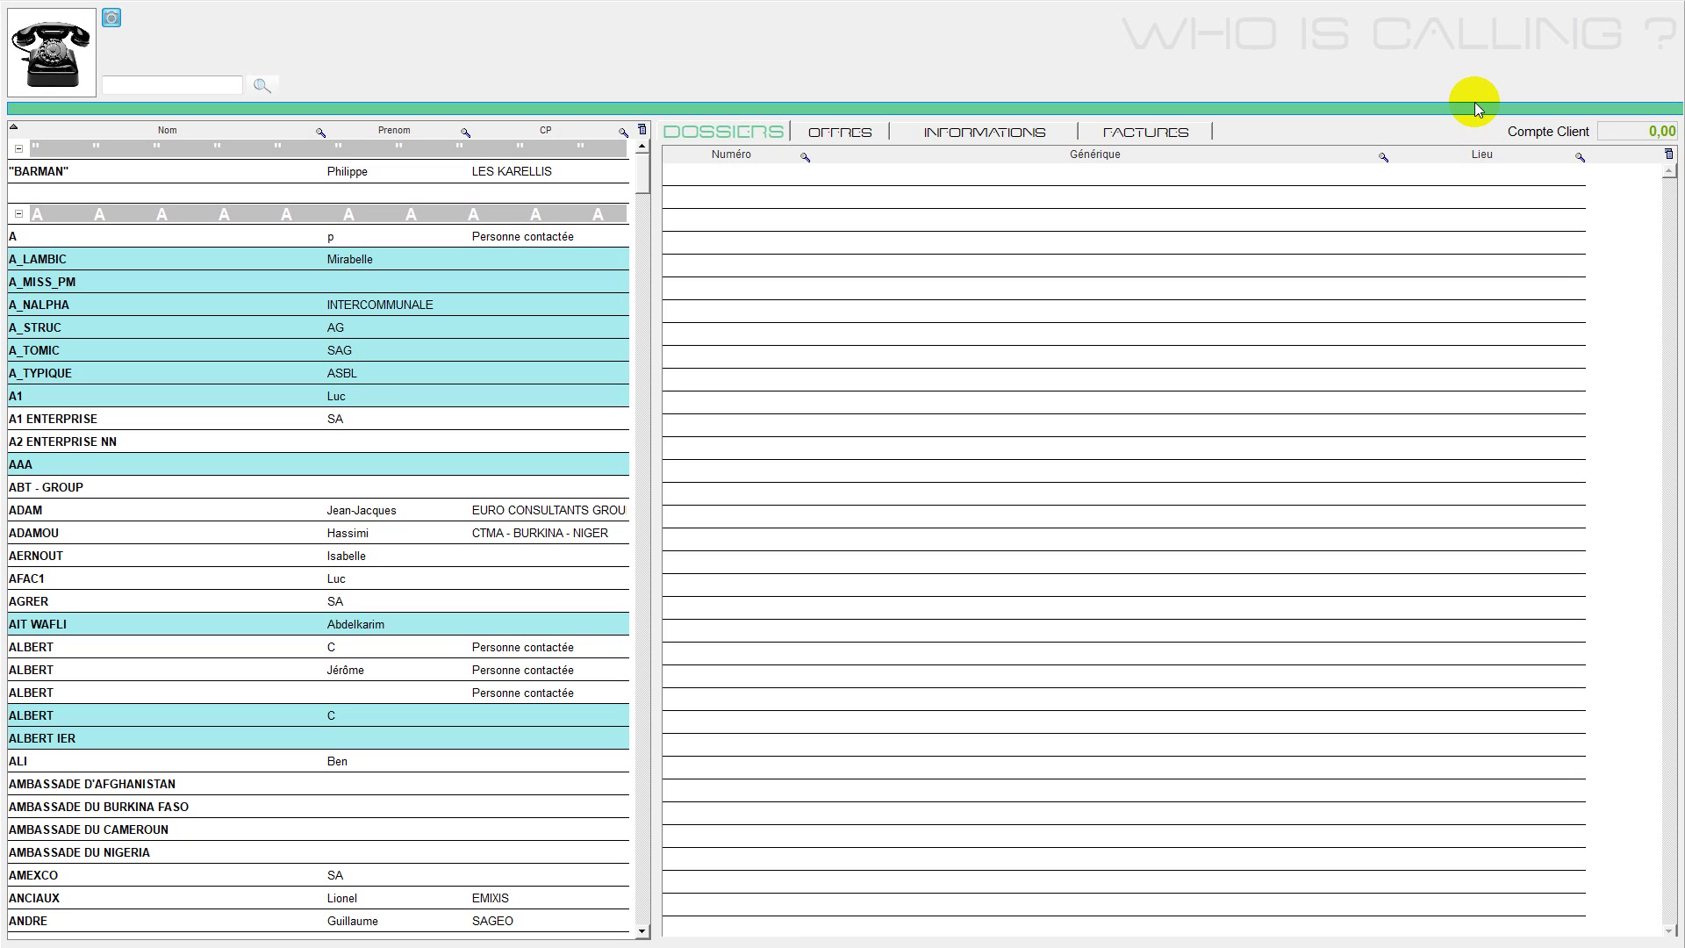
pyautogui.press('Escape')
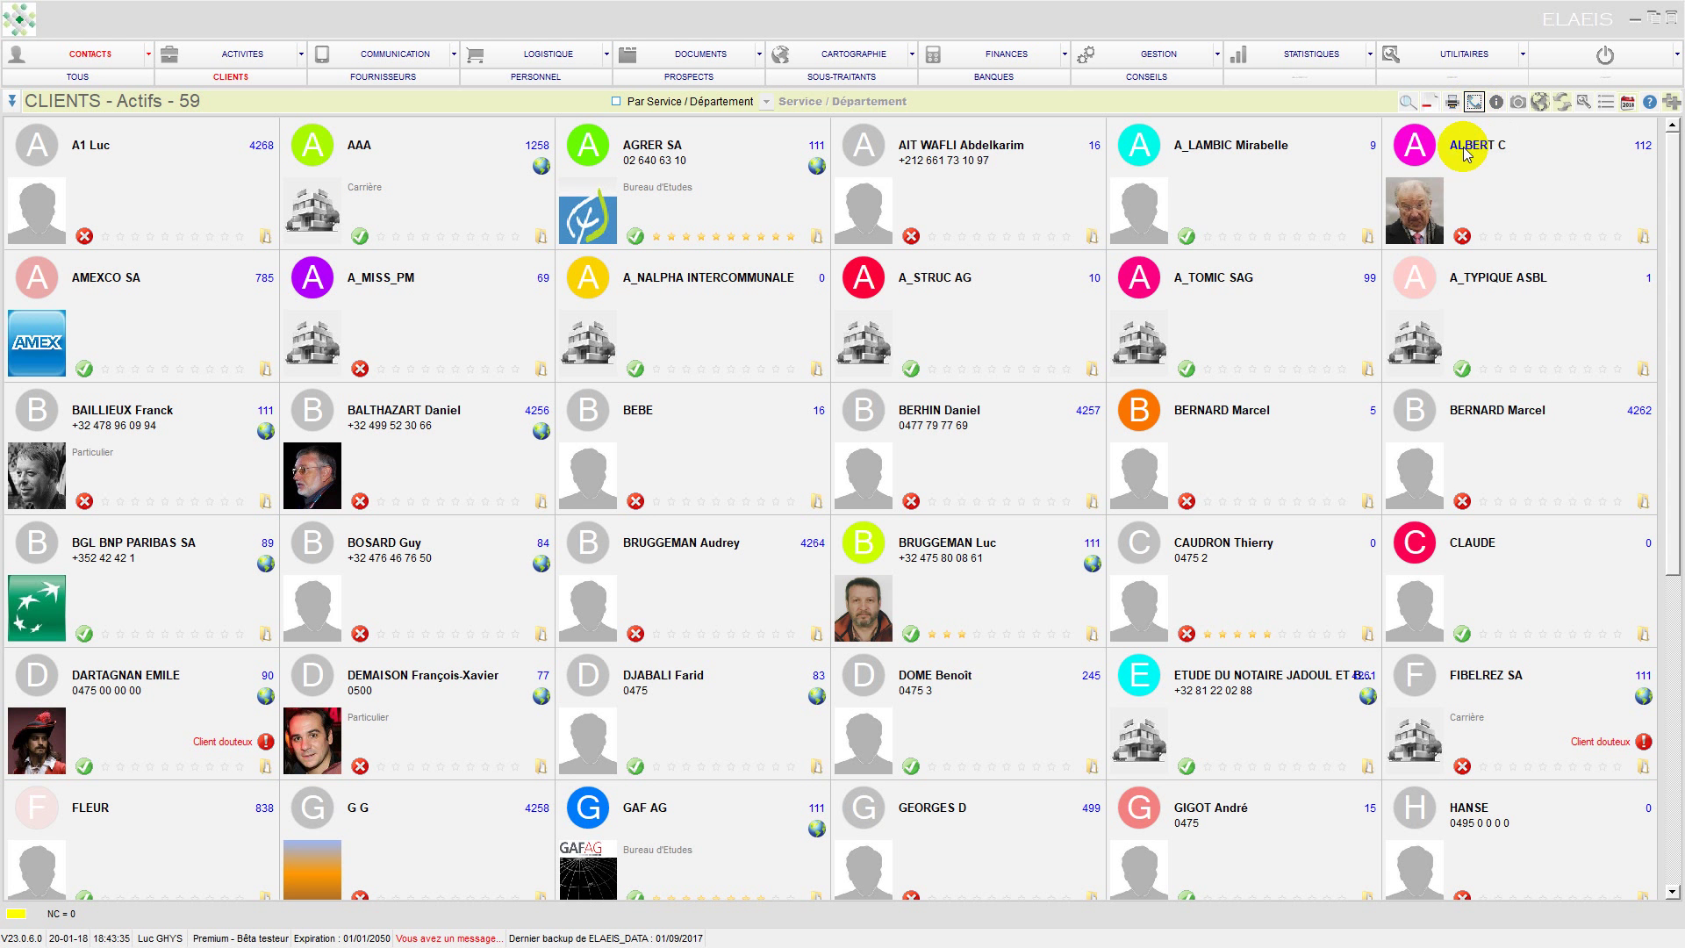
# Preview the printable list of active clients and their address labels, closing each preview
pyautogui.click(1451, 104)
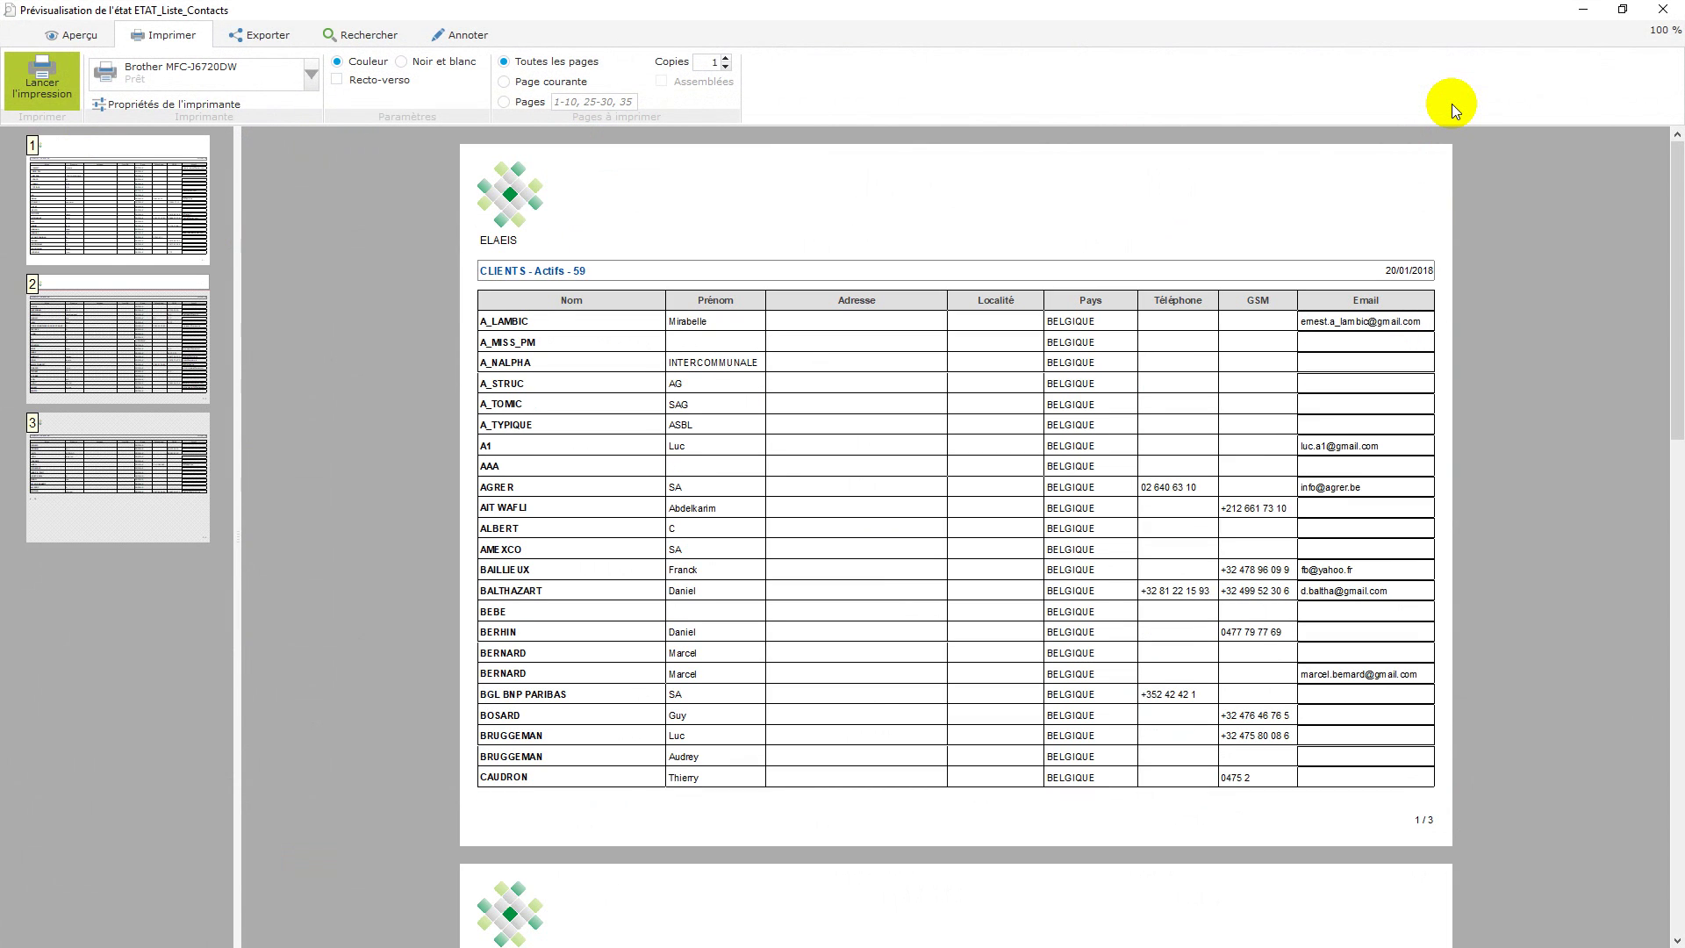
pyautogui.click(1670, 12)
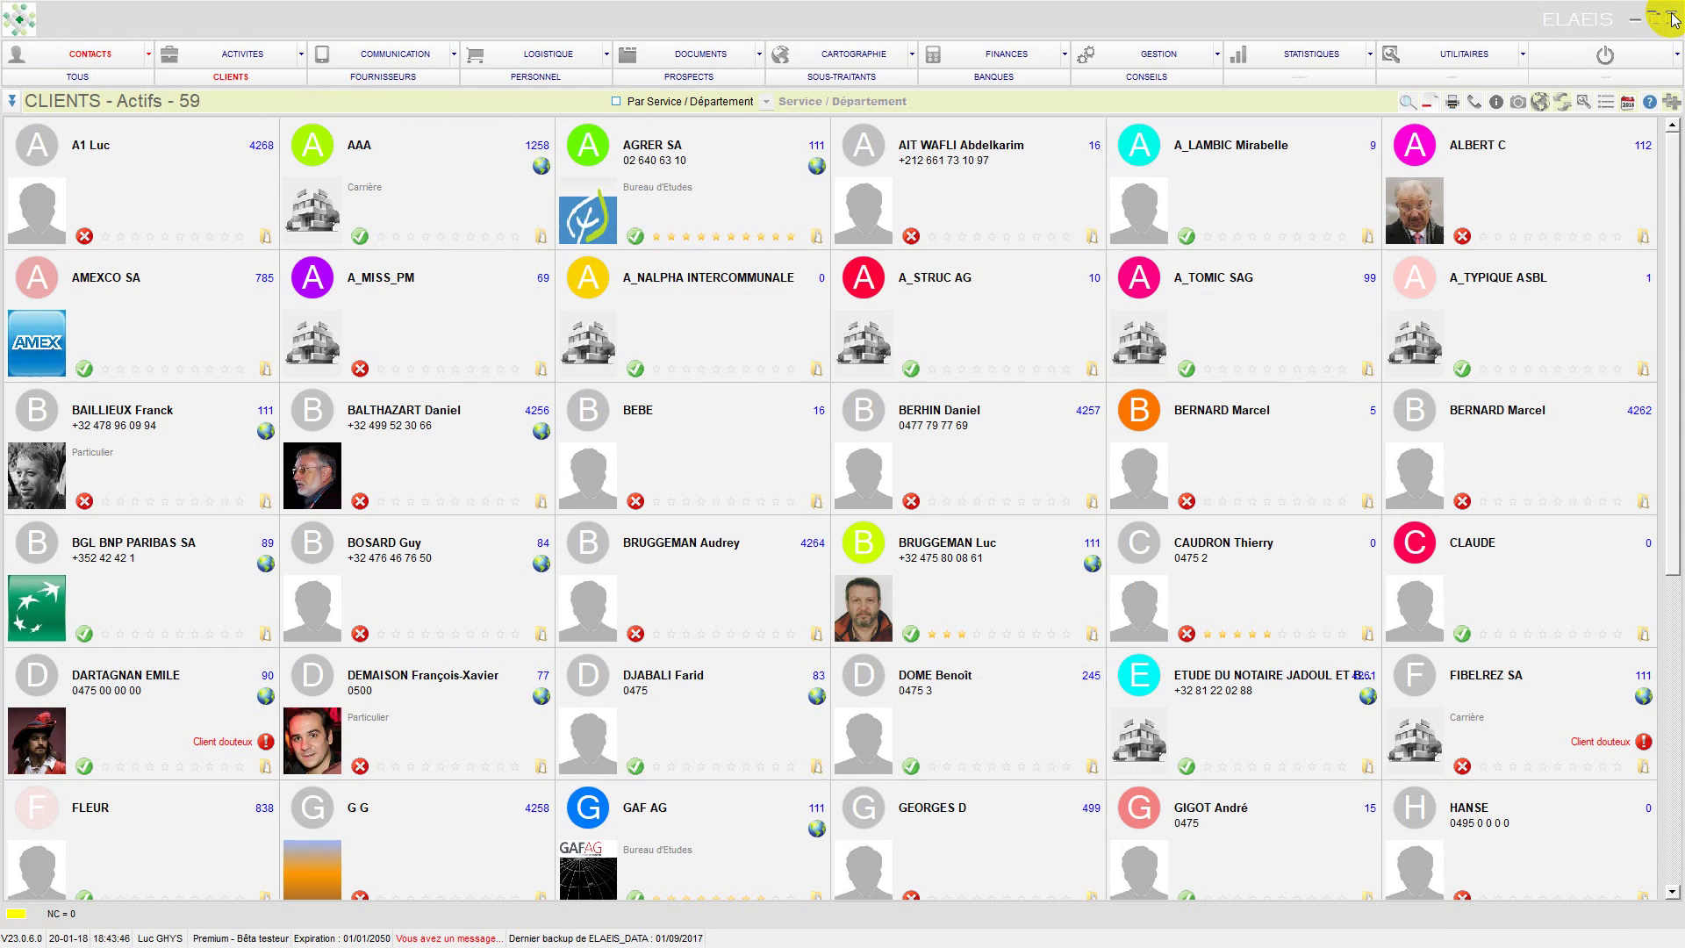
pyautogui.click(1429, 103)
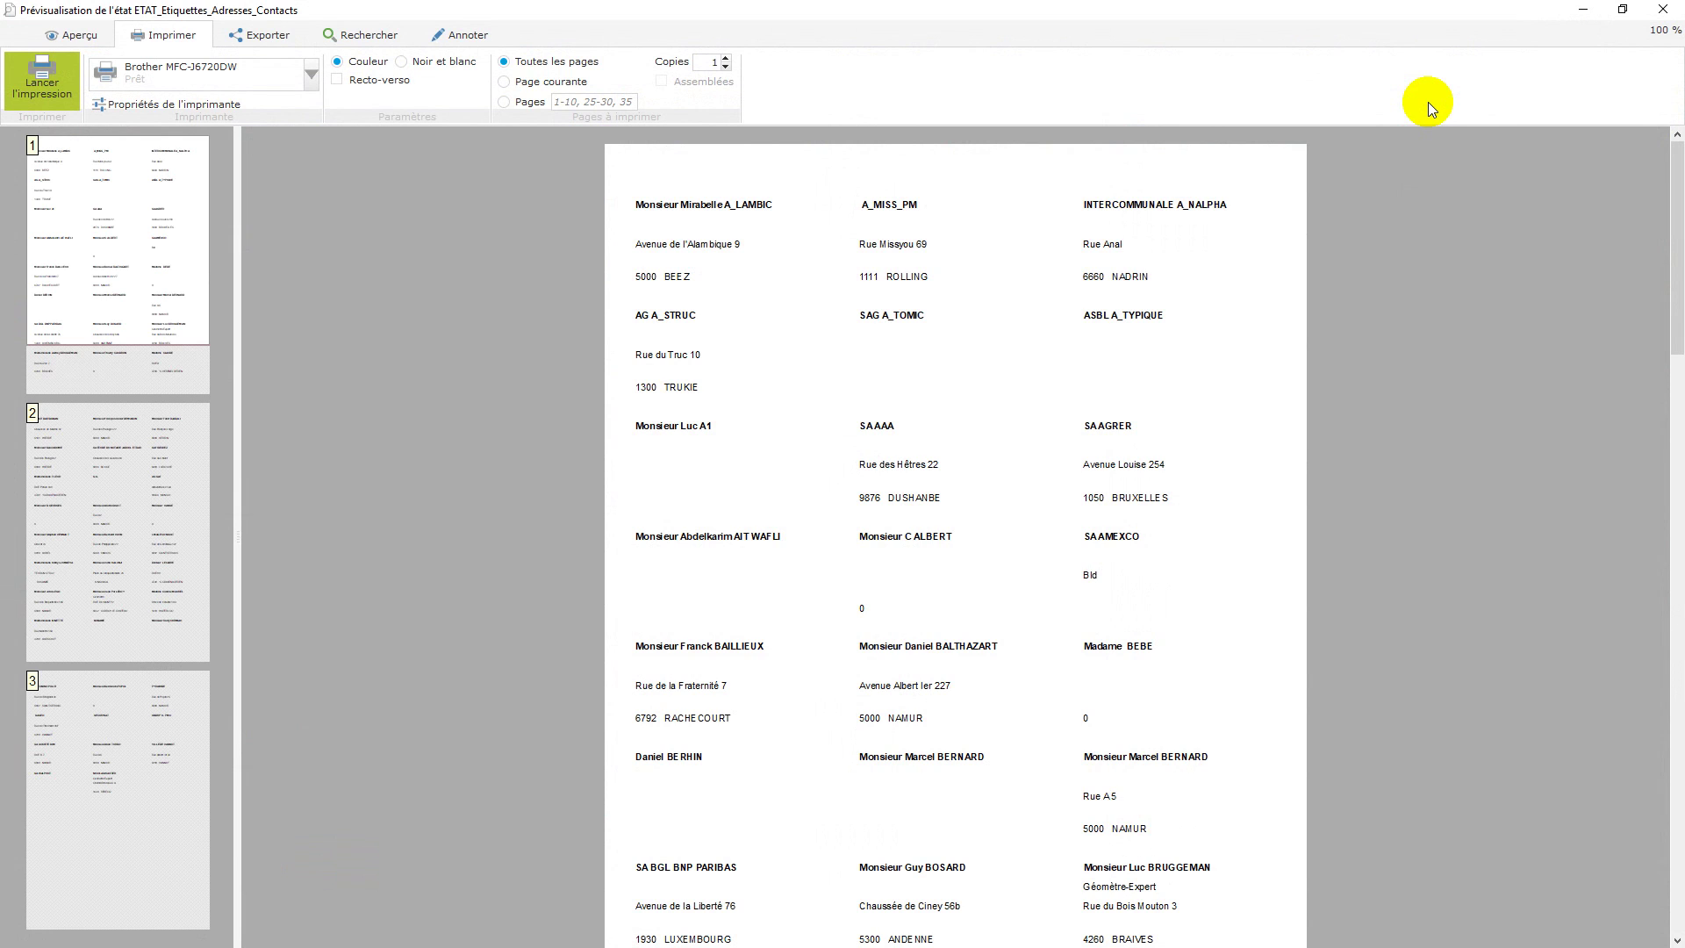
pyautogui.click(1665, 13)
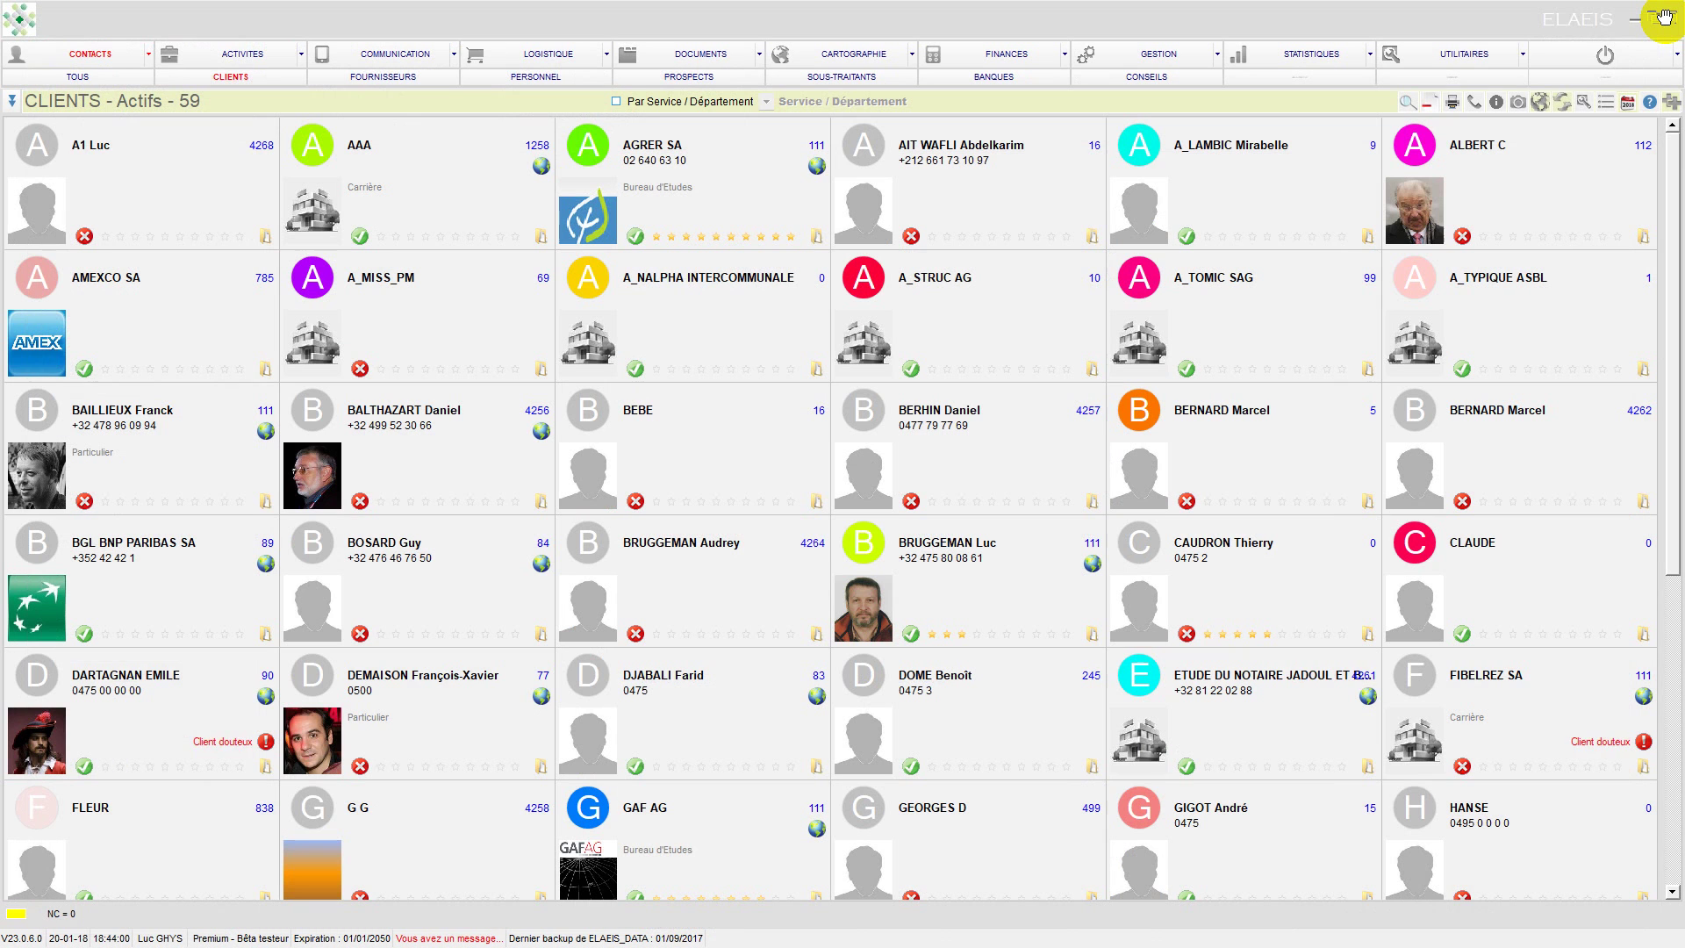
# Run a search across the ELAEIS data for the word BALAIVES
pyautogui.click(1405, 103)
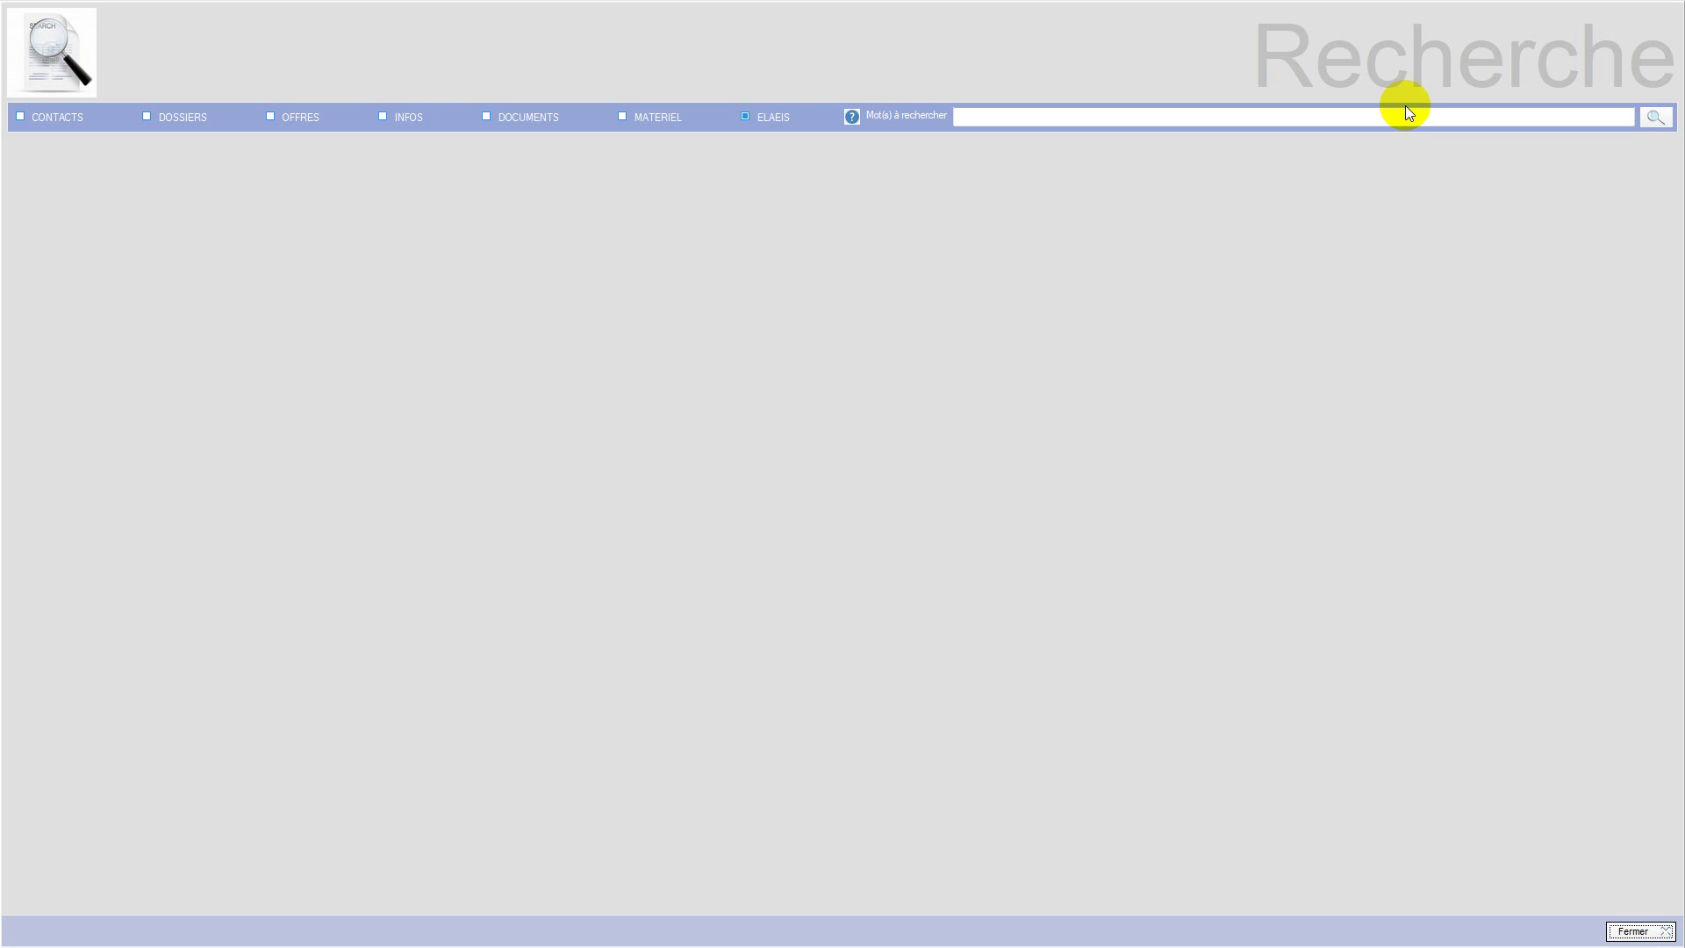
pyautogui.click(1191, 120)
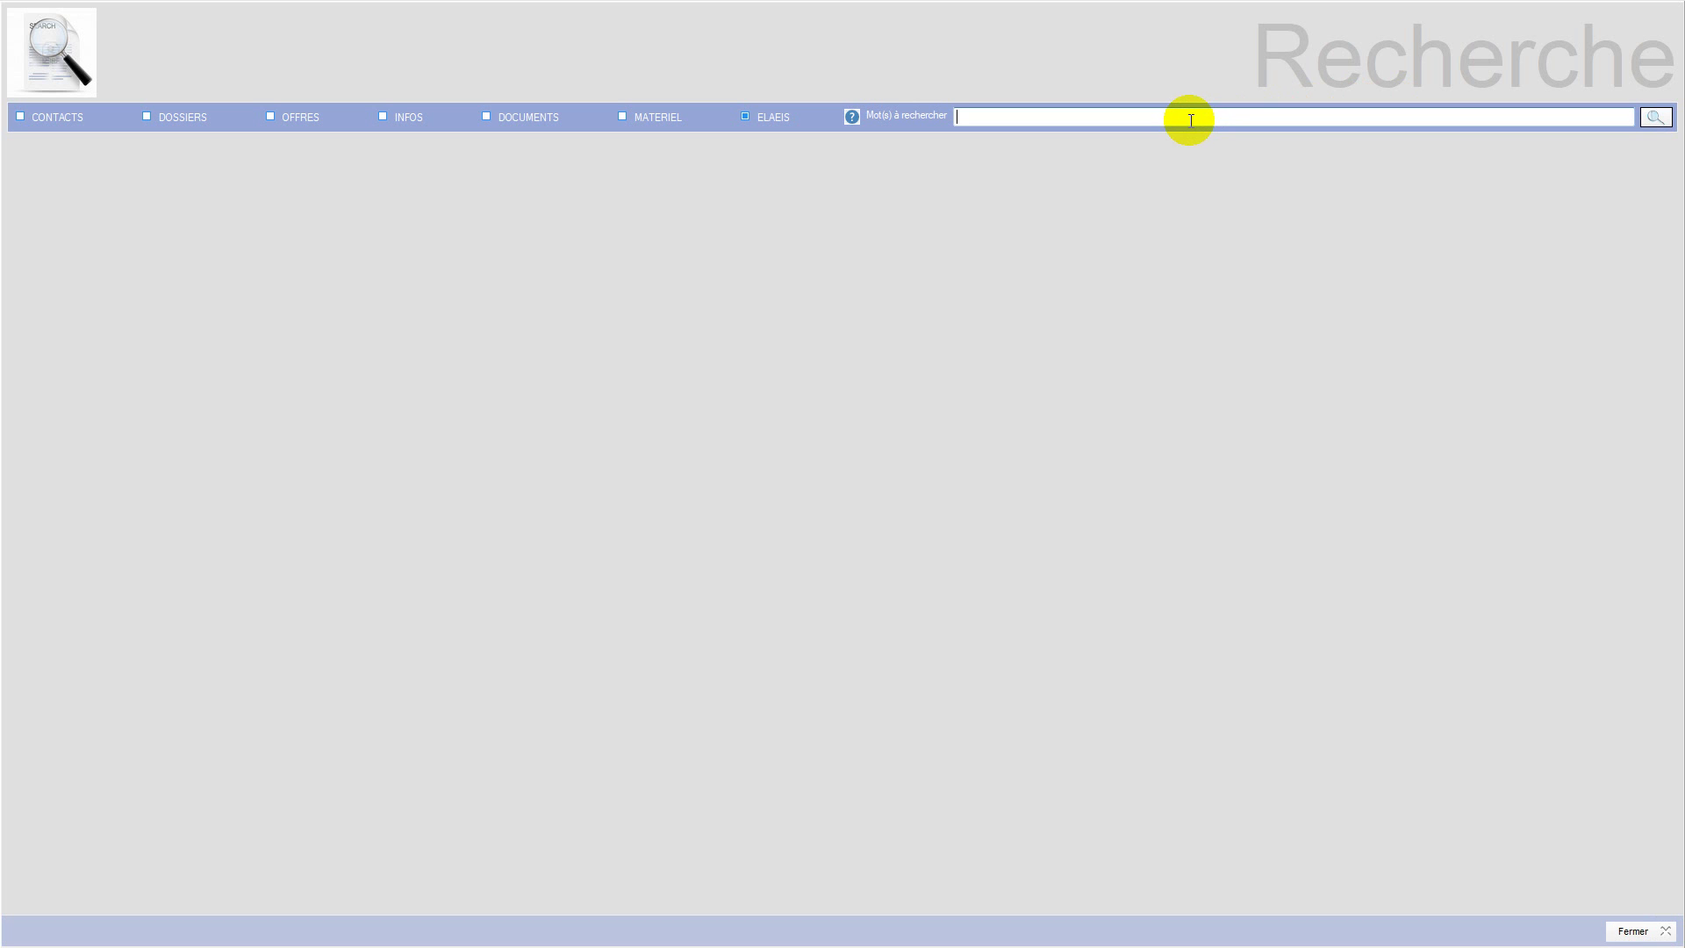
pyautogui.write('BALAIVES')
pyautogui.click(1658, 120)
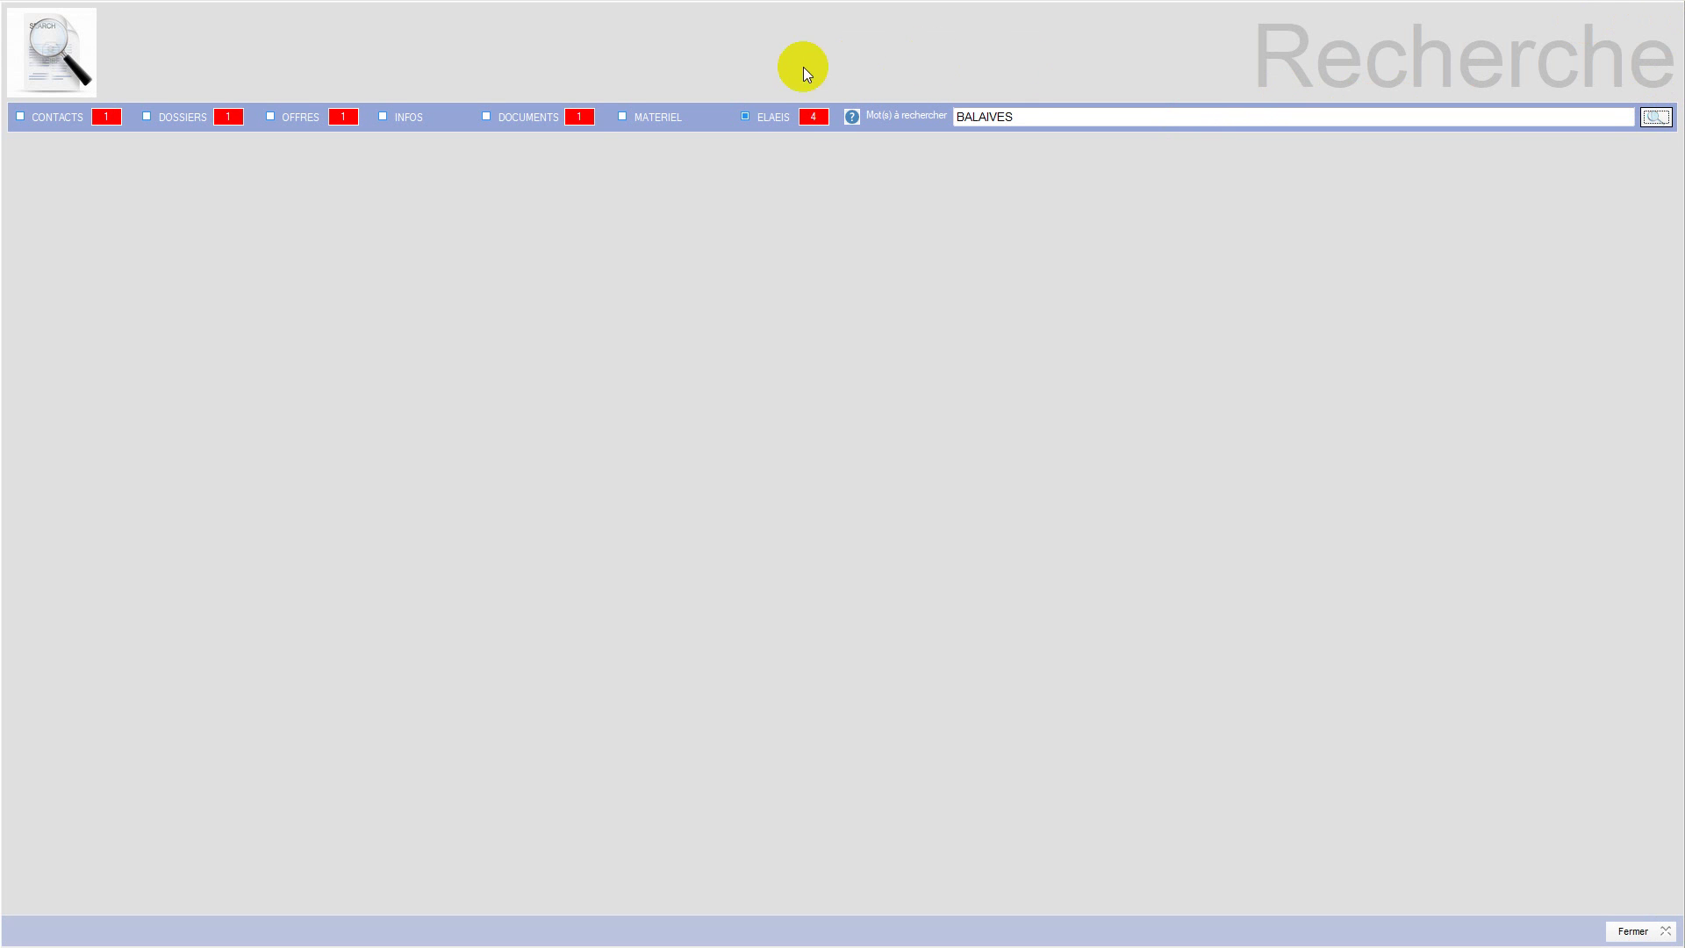
# Review the BALAIVES search results under Contacts, Dossiers and Documents, and close the search window
pyautogui.click(39, 118)
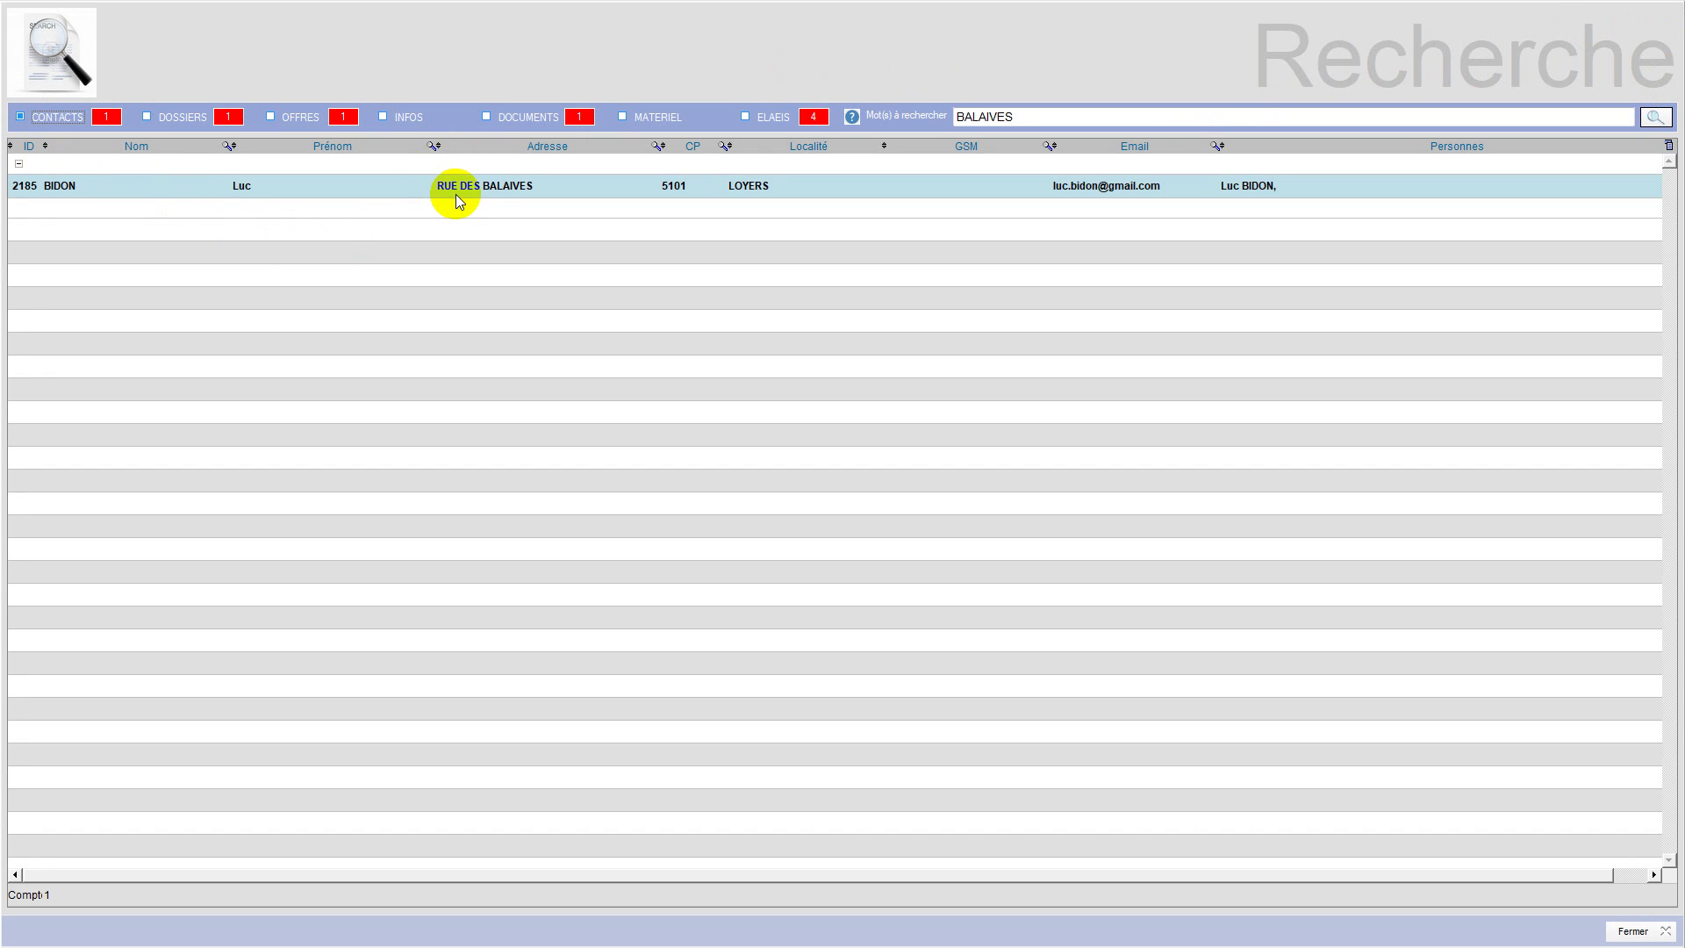
pyautogui.click(187, 116)
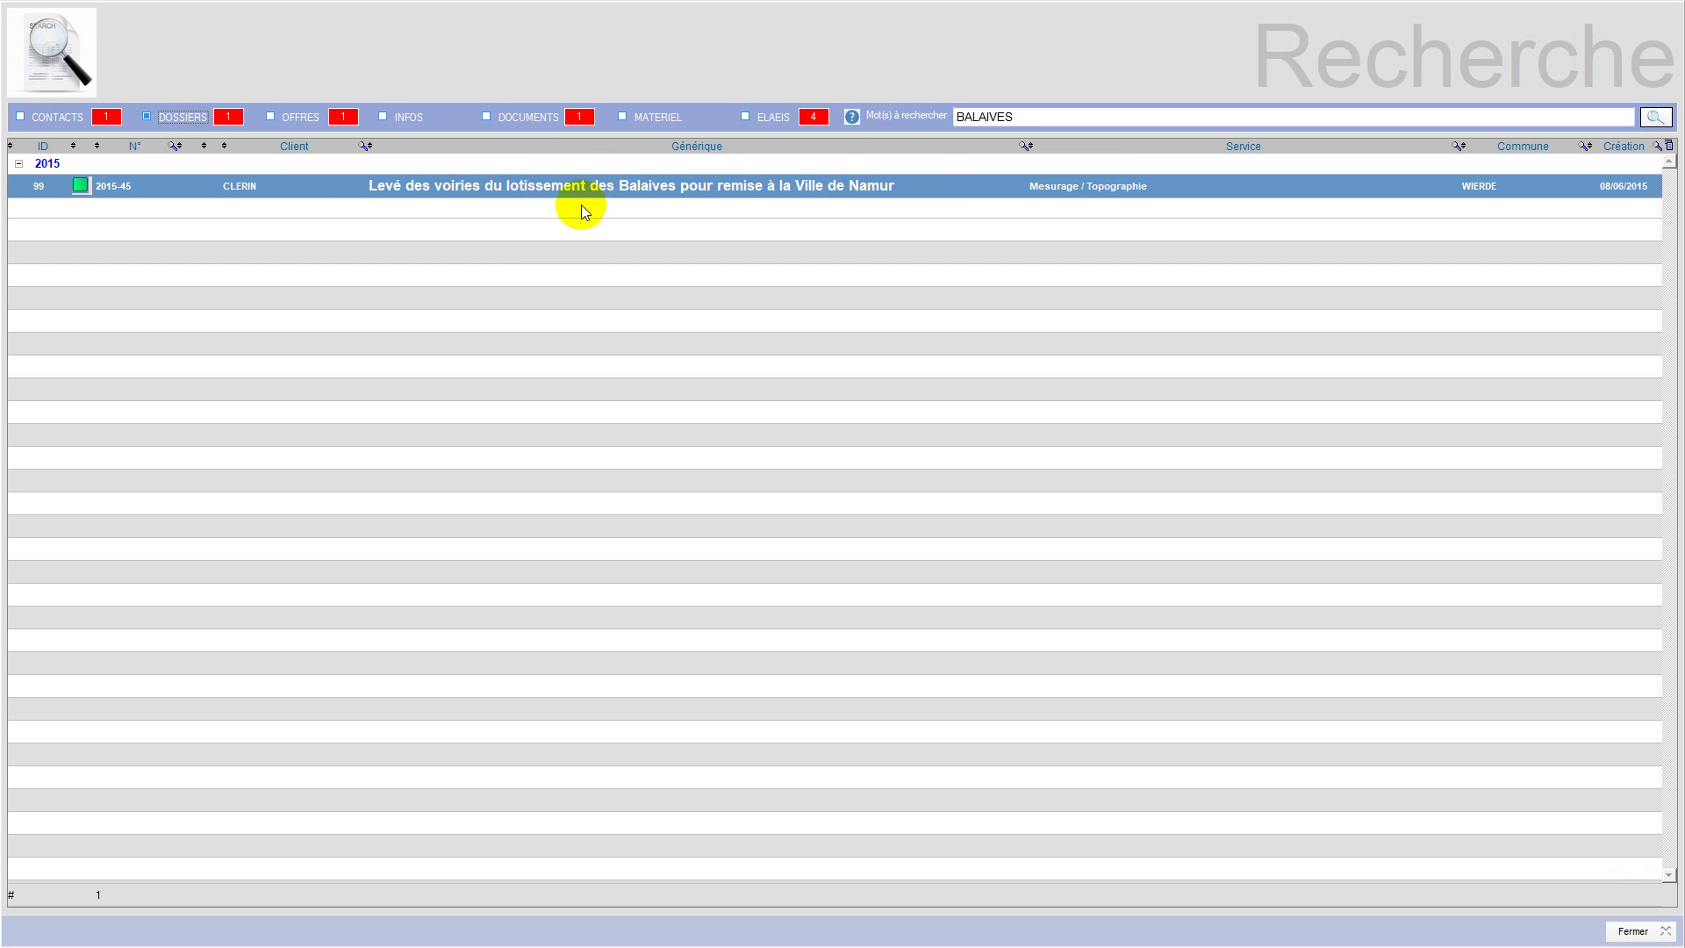
pyautogui.click(529, 123)
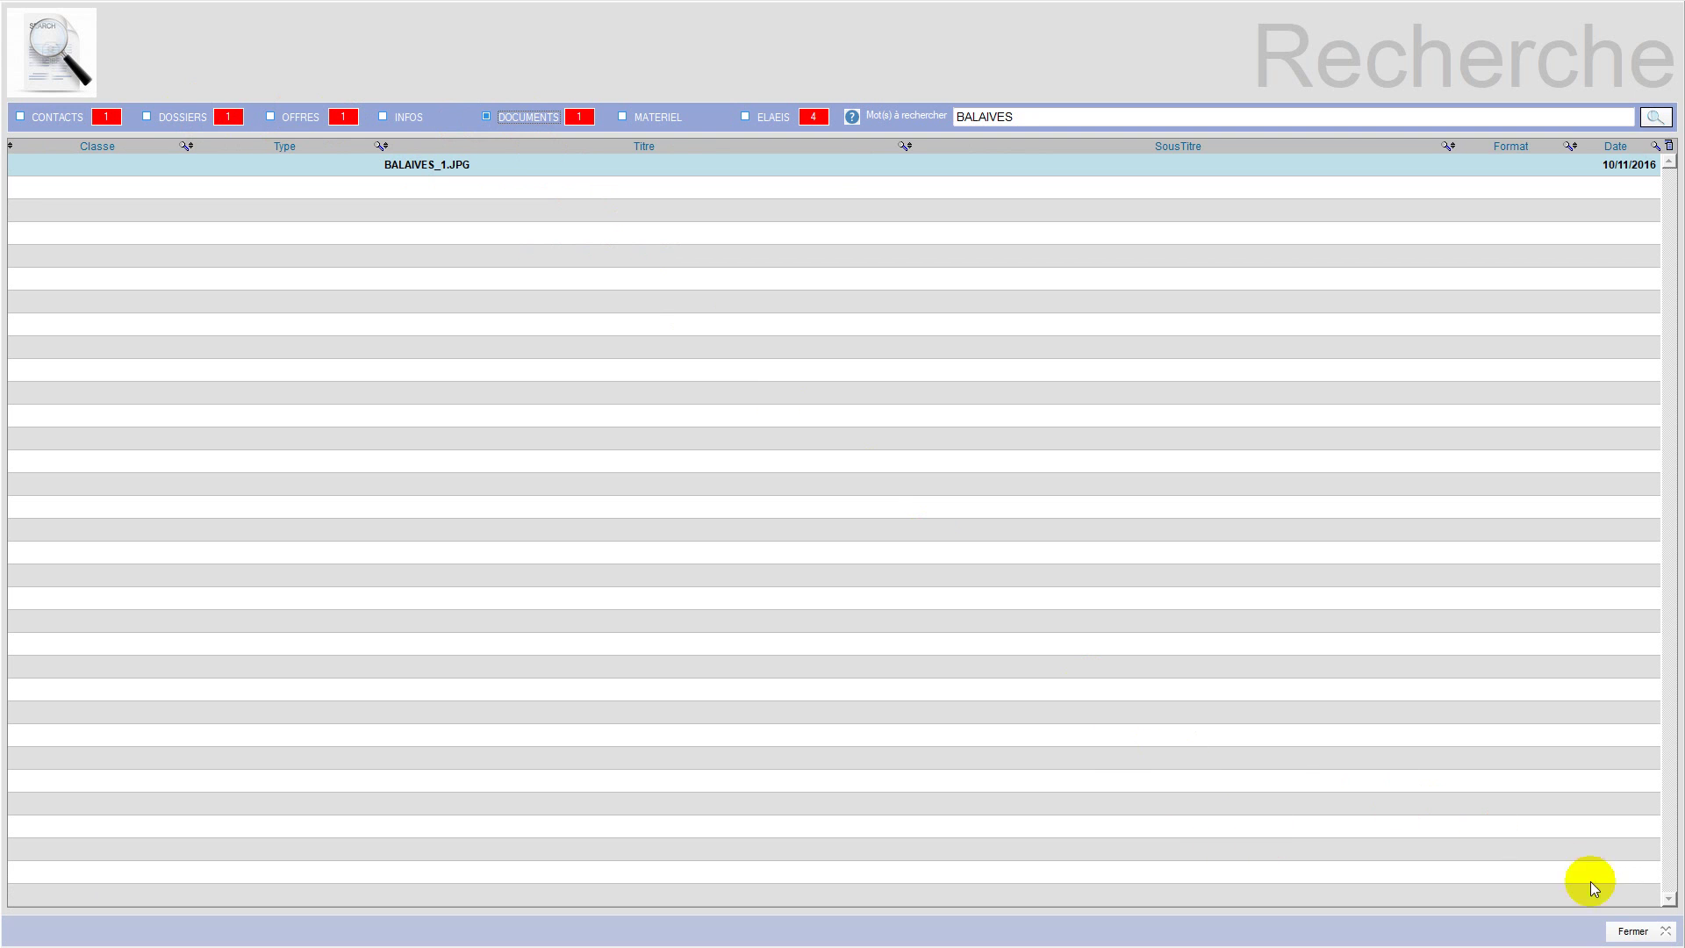
pyautogui.click(1634, 933)
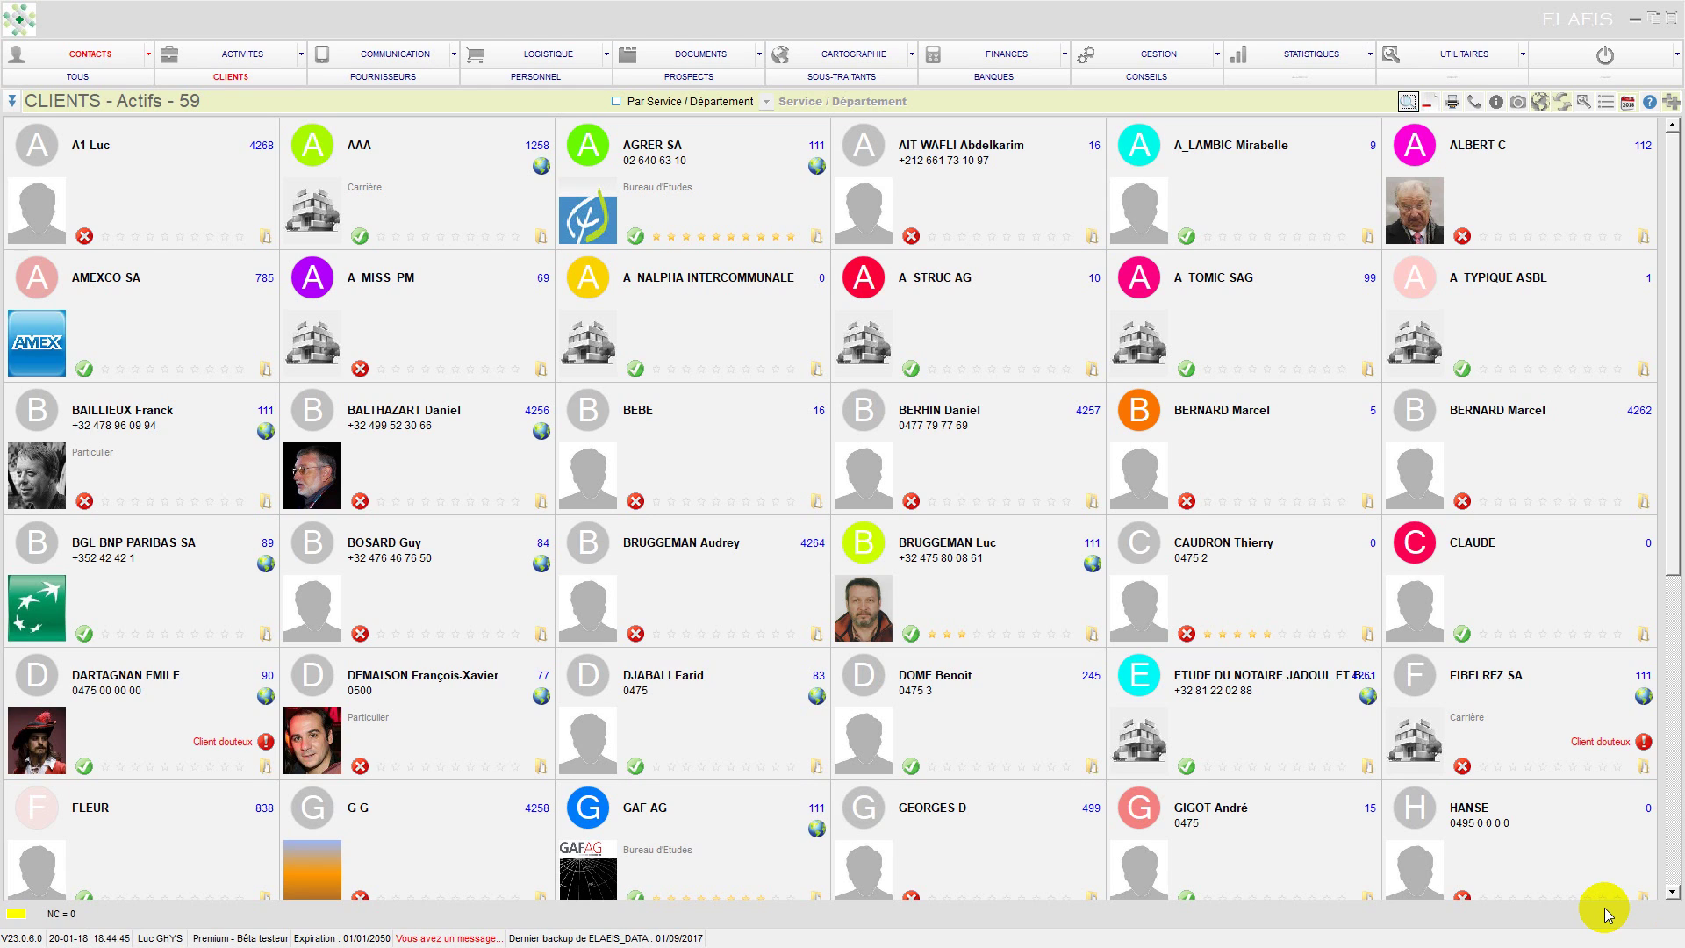
# Request to end the ELAEIS session
pyautogui.click(1571, 66)
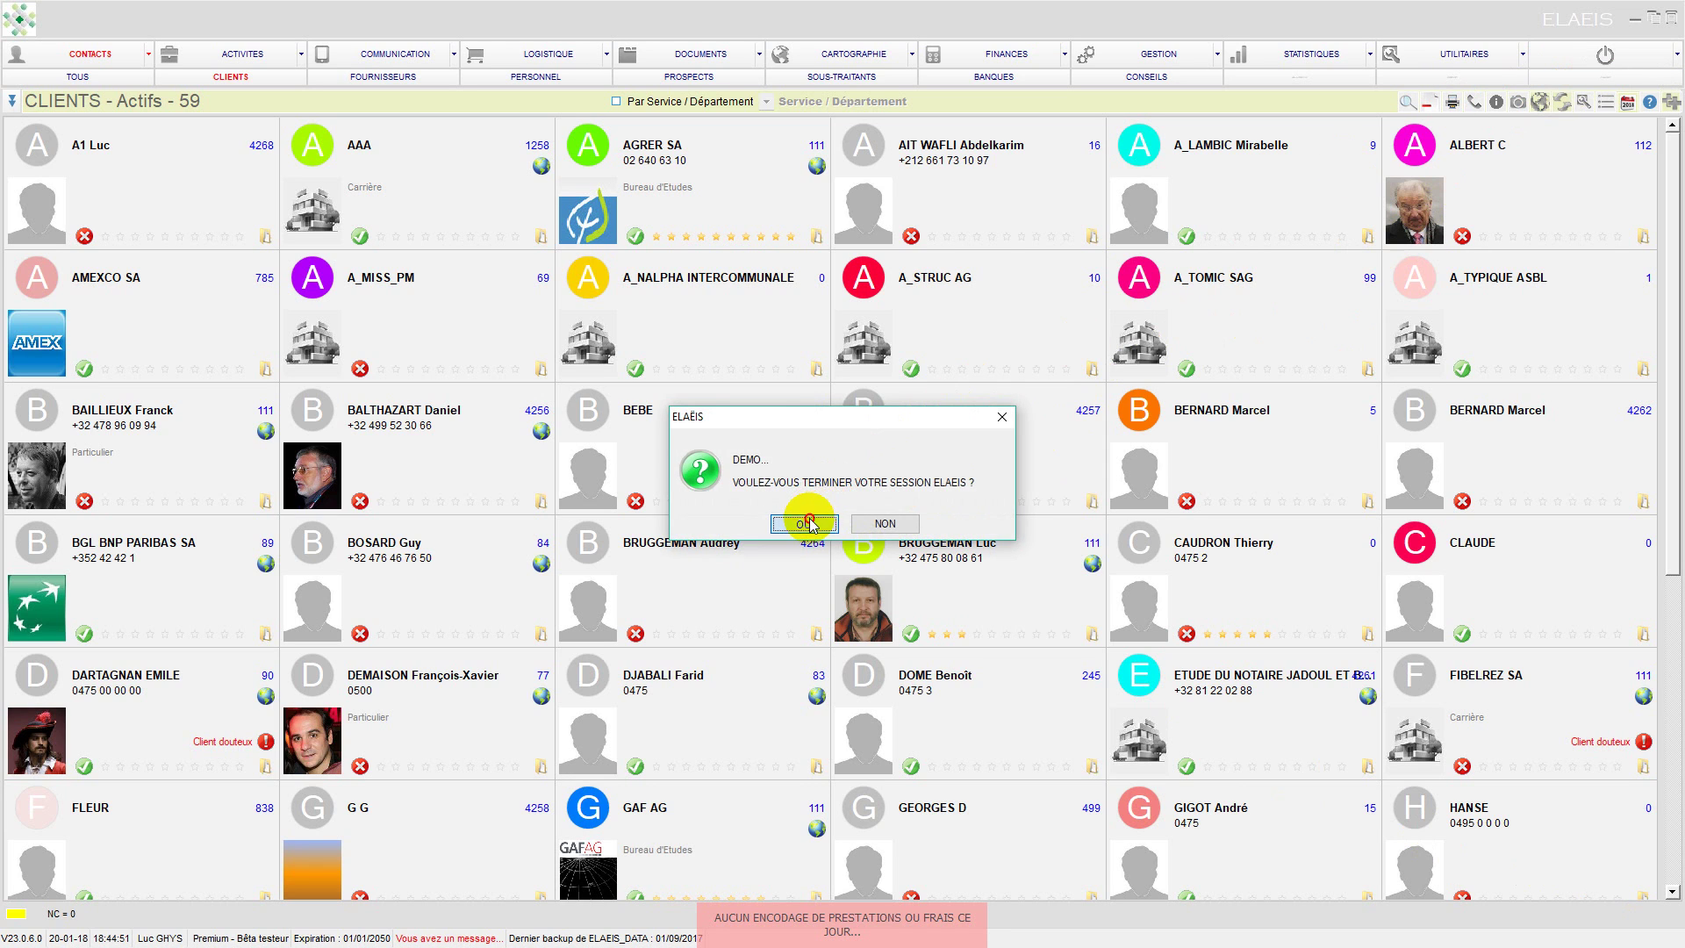